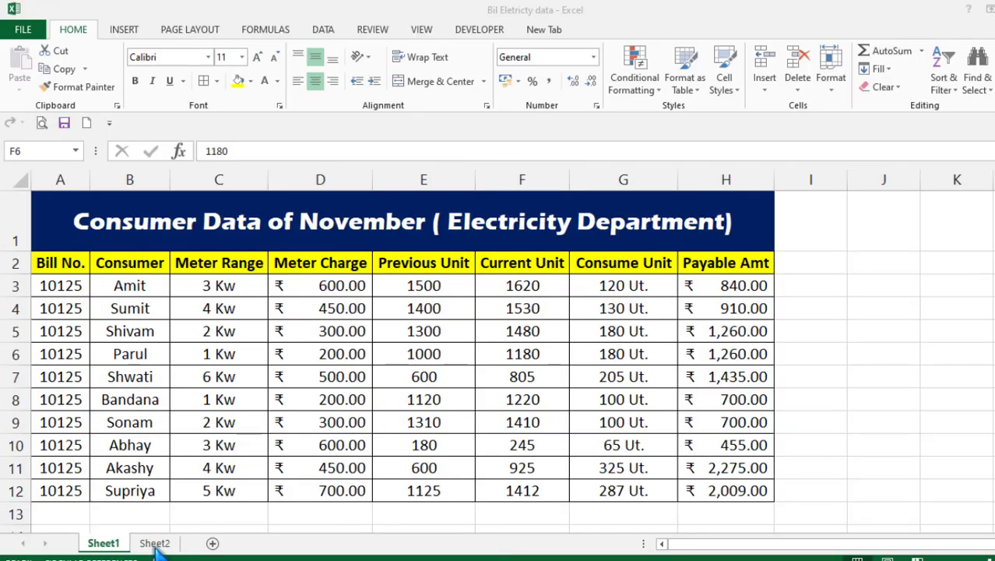
On Sheet2, enter the column headers "Bill No." in A1 and "Consumer" in B1
left_click(155, 543)
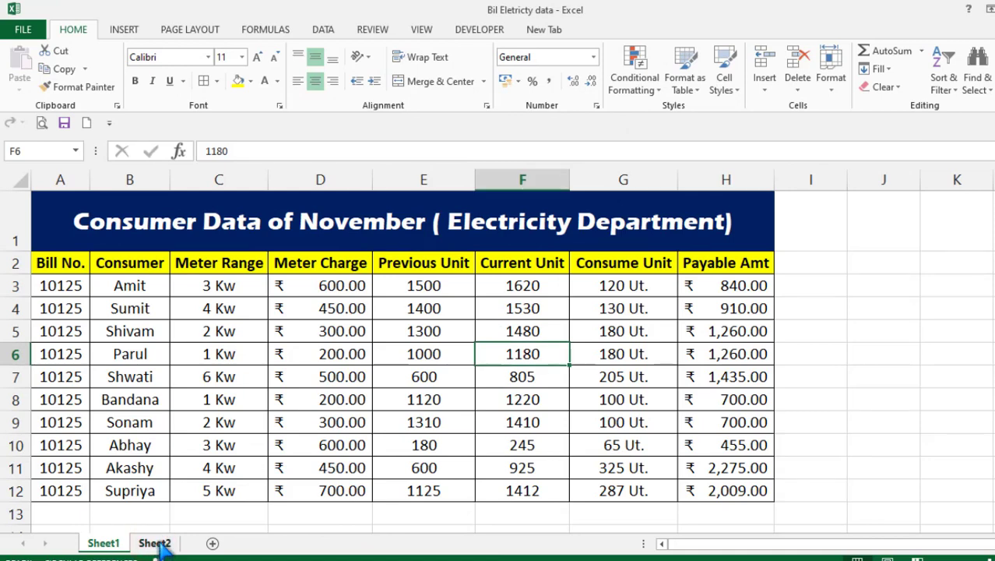
left_click(158, 544)
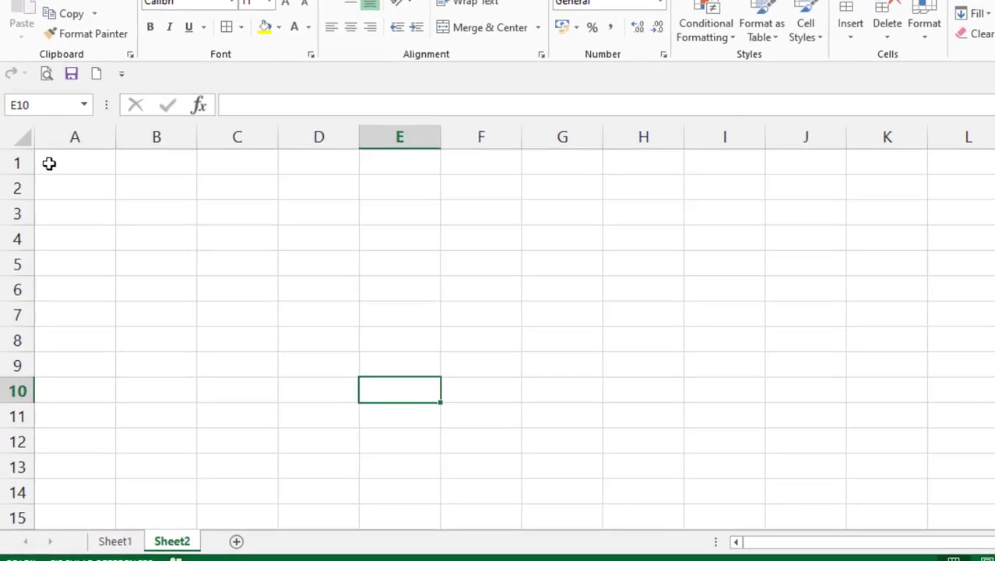
left_click(49, 163)
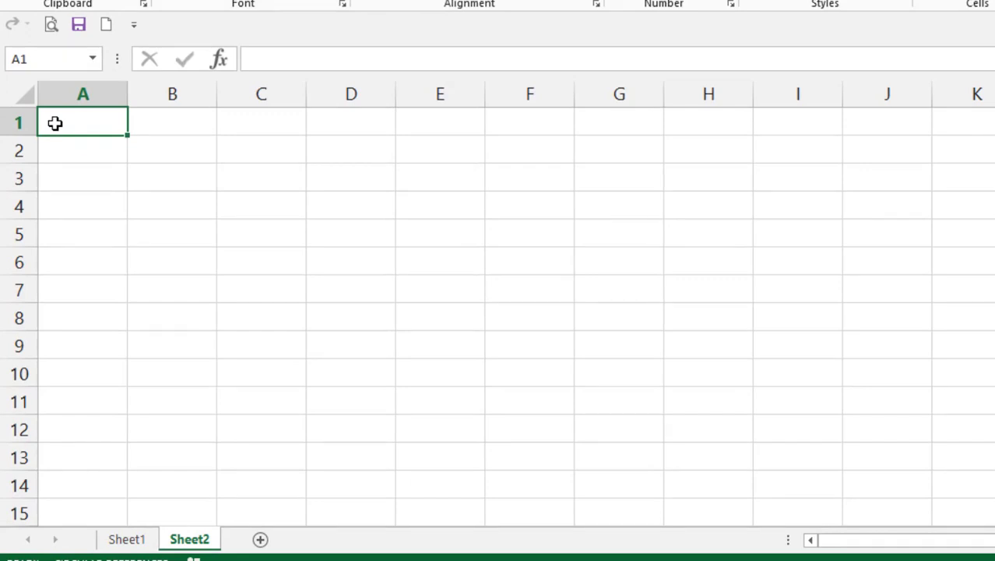
type("B")
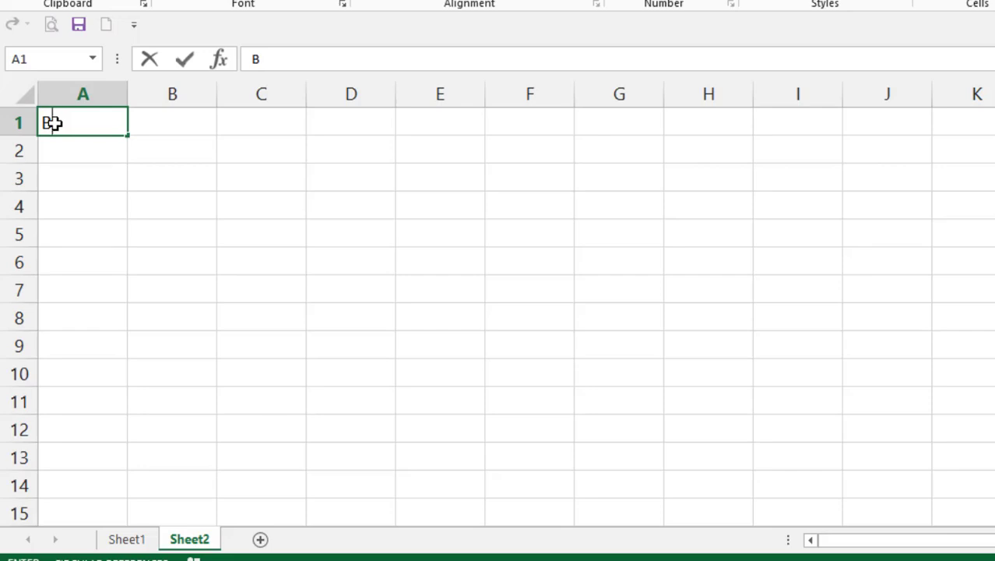
type("ill N")
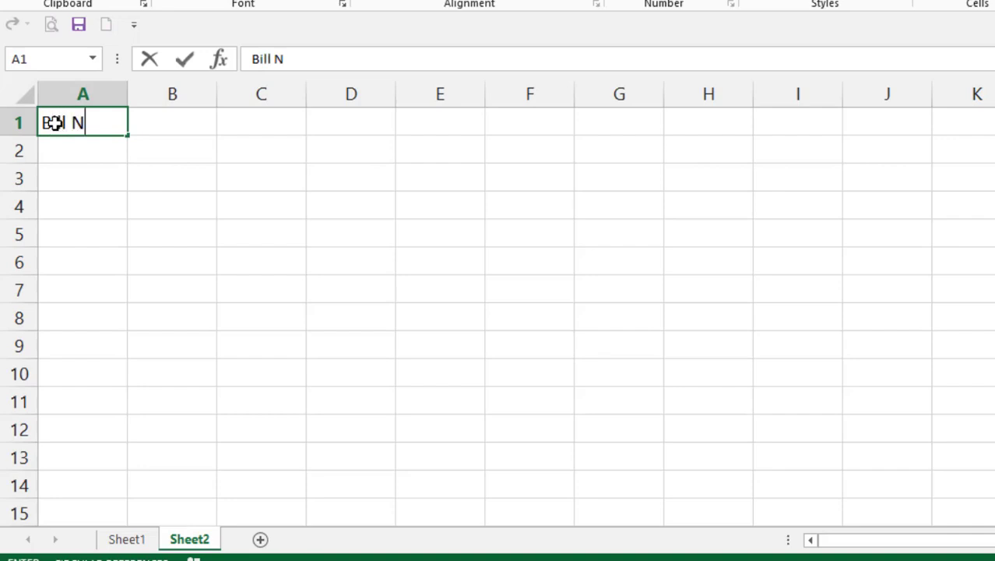
type("o.")
key("Tab")
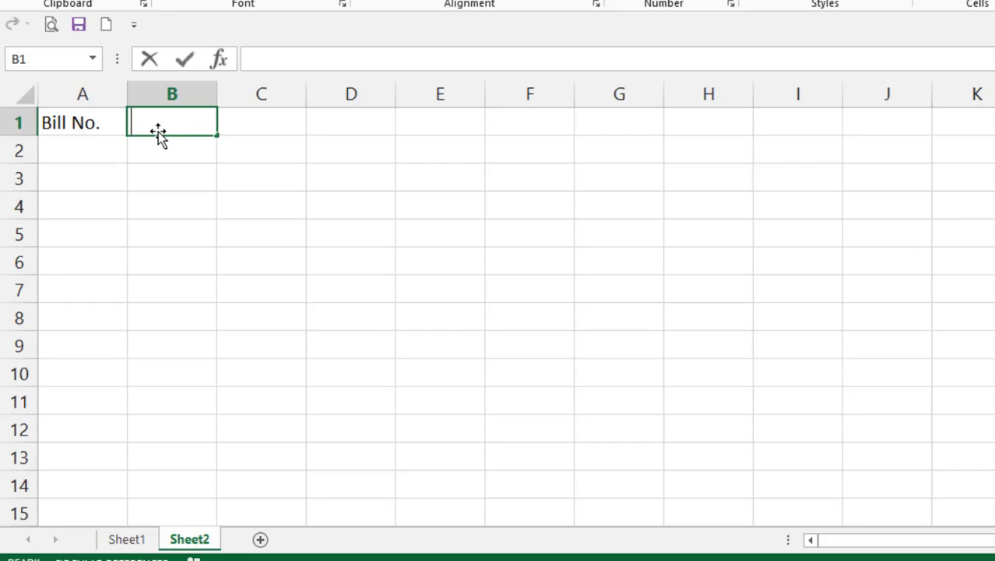
type("Co")
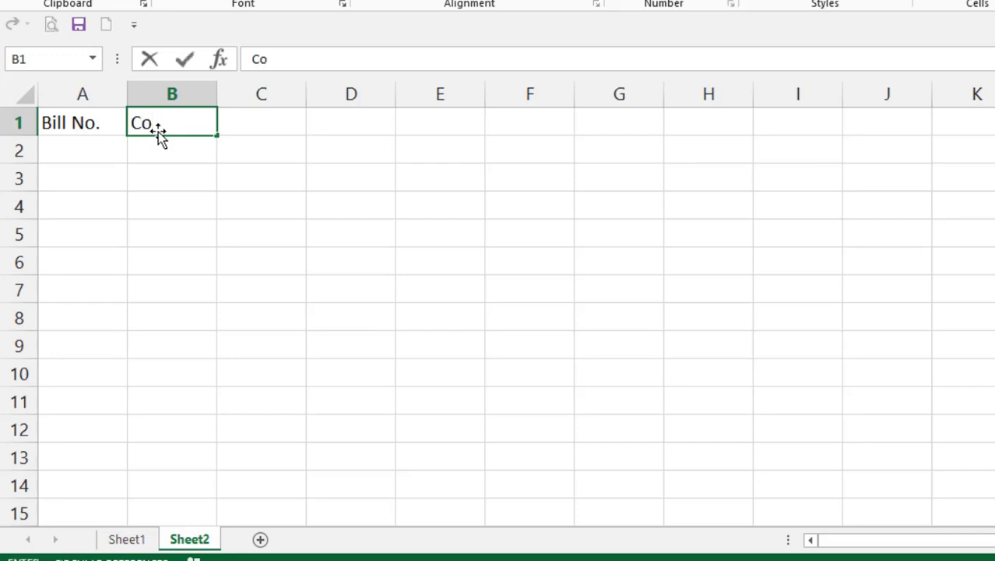
type("nsumer")
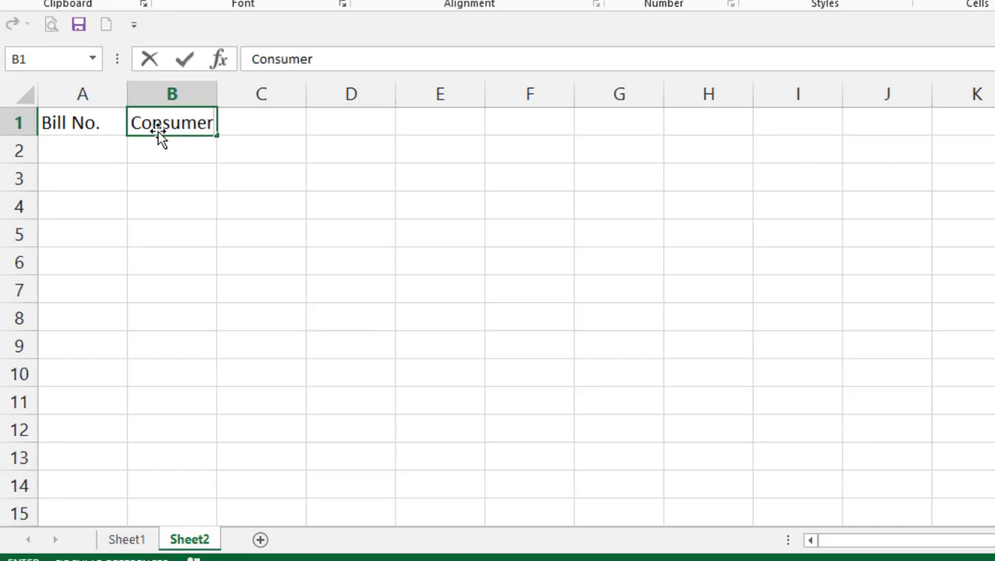
key("Tab")
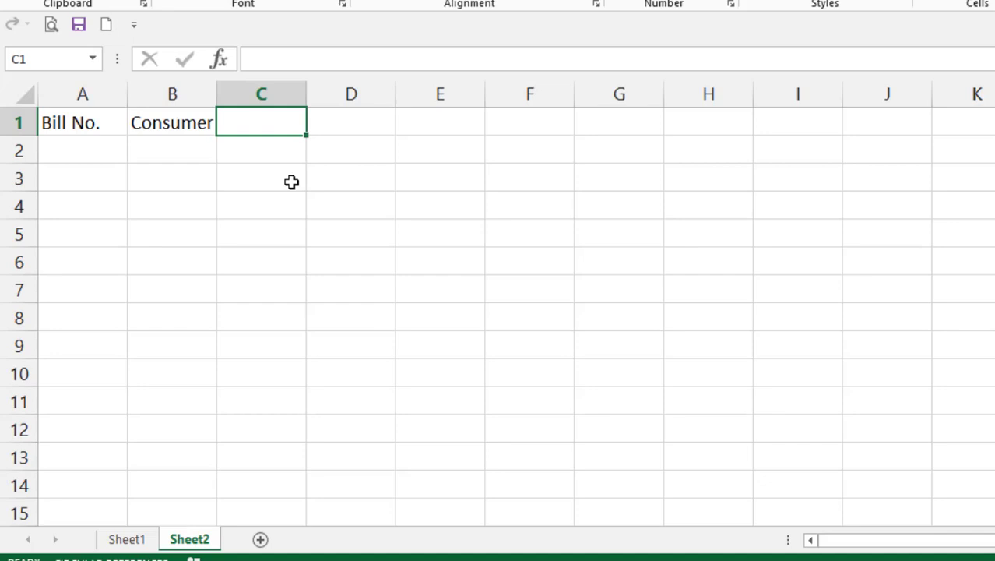
Enter the column headers "Meter Range" in C1 and "Meter Charge" in D1
type("M")
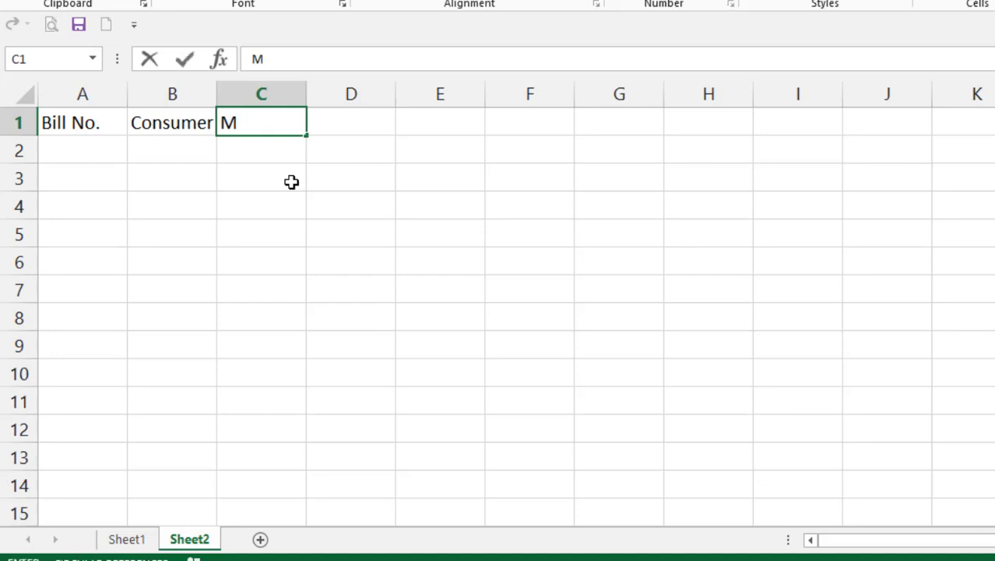
type("eter ")
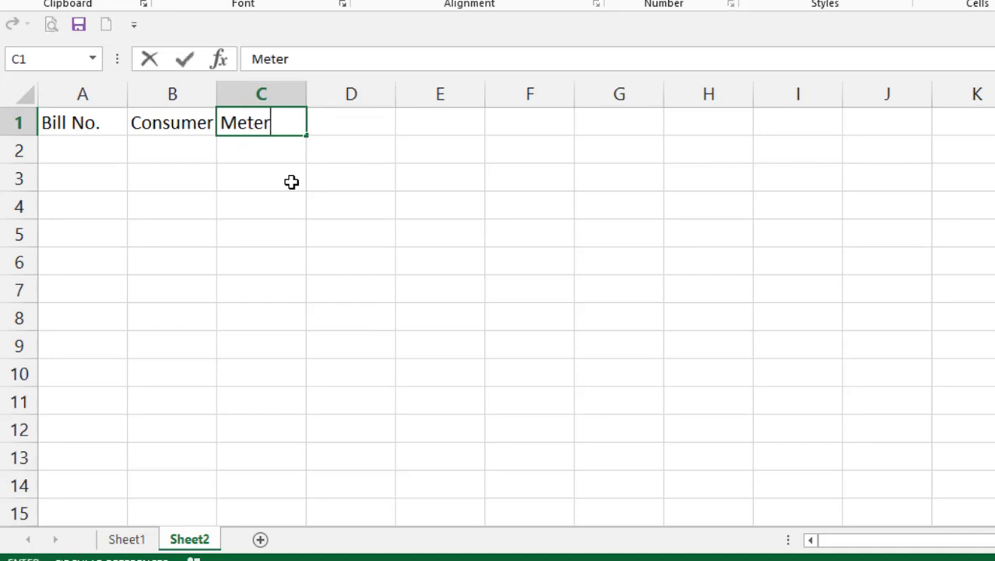
type("Range")
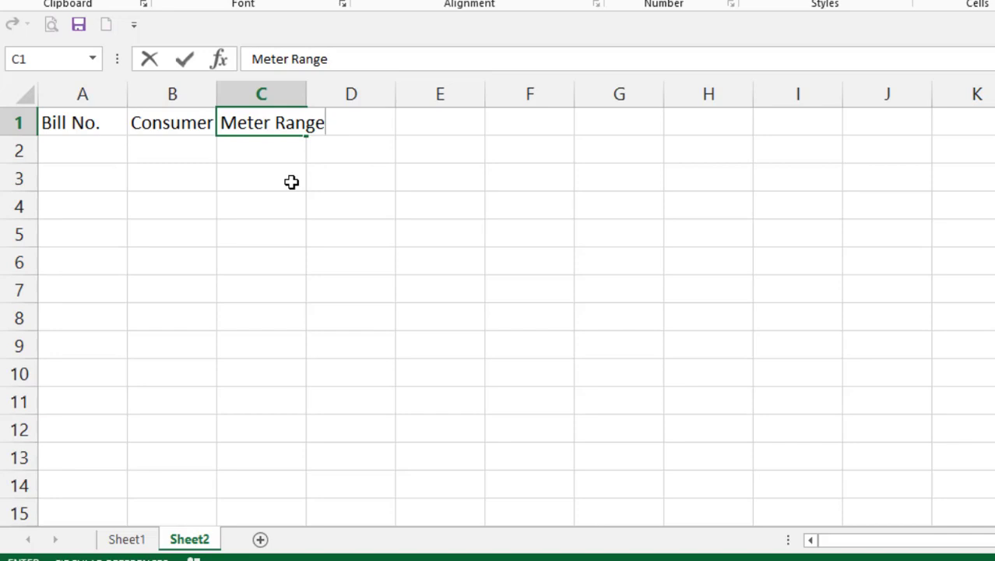
key("Tab")
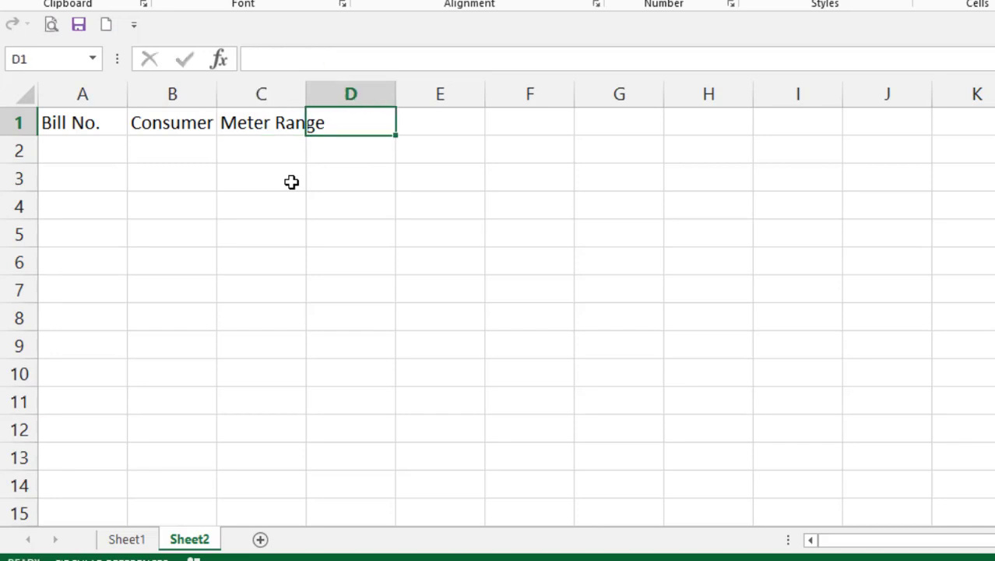
type("Meter")
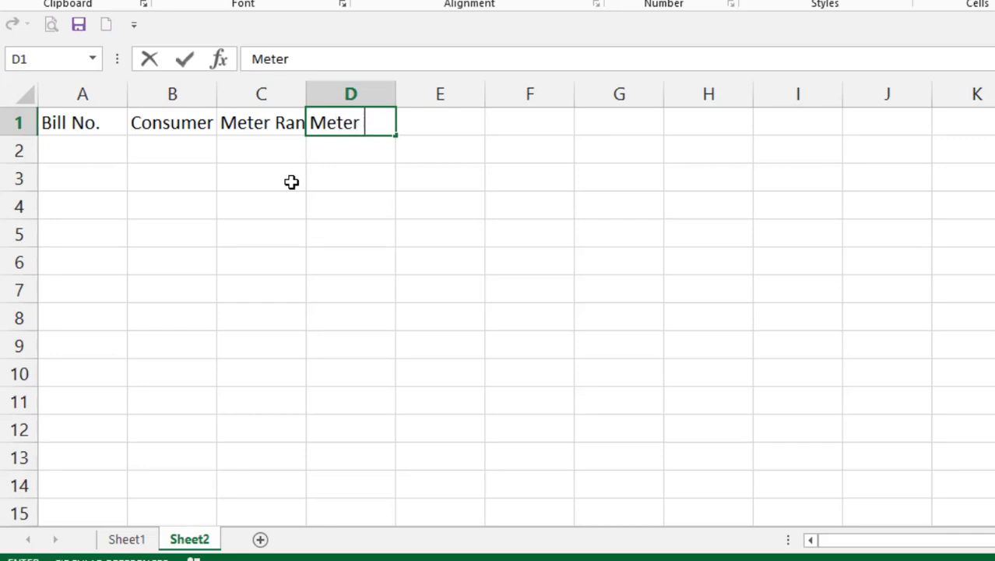
type("Cha")
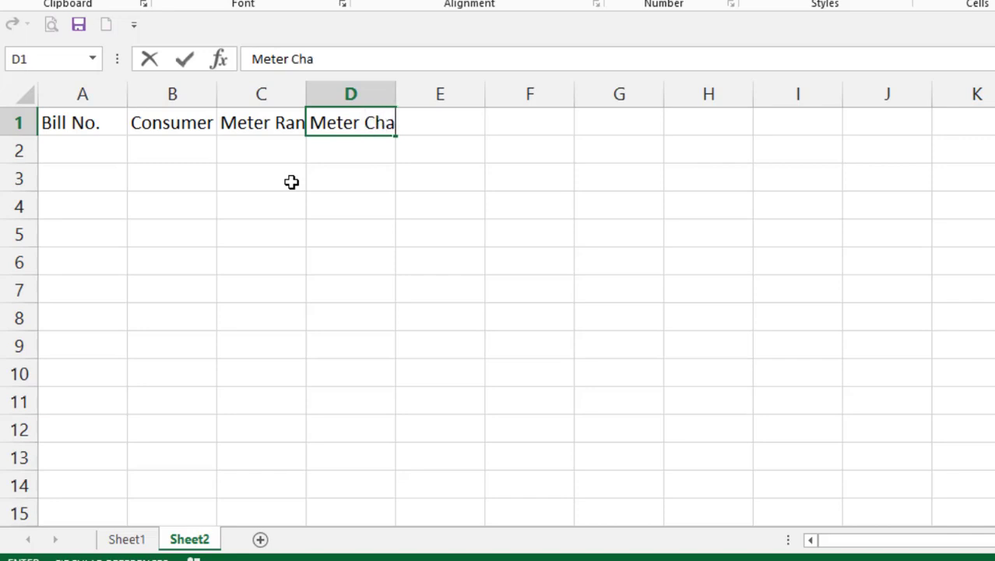
type("rge")
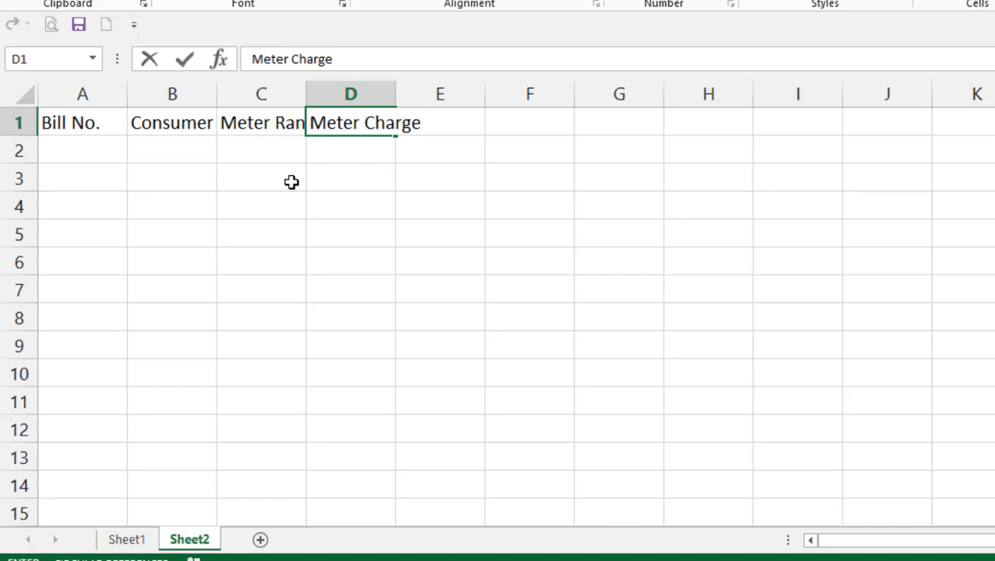
key("Tab")
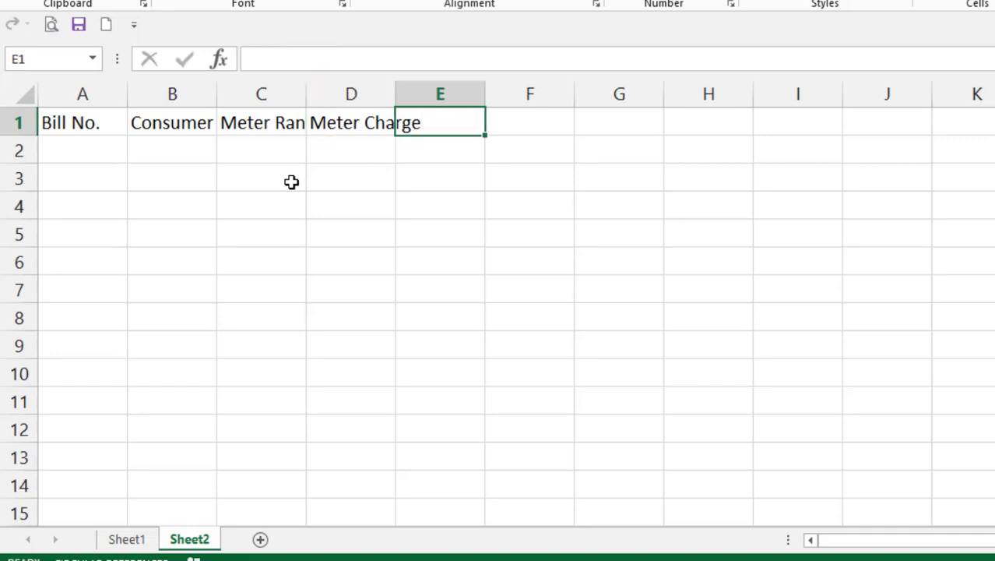
Enter the column headers "Previous Unit" in E1 and "Current Unit" in F1
type("P")
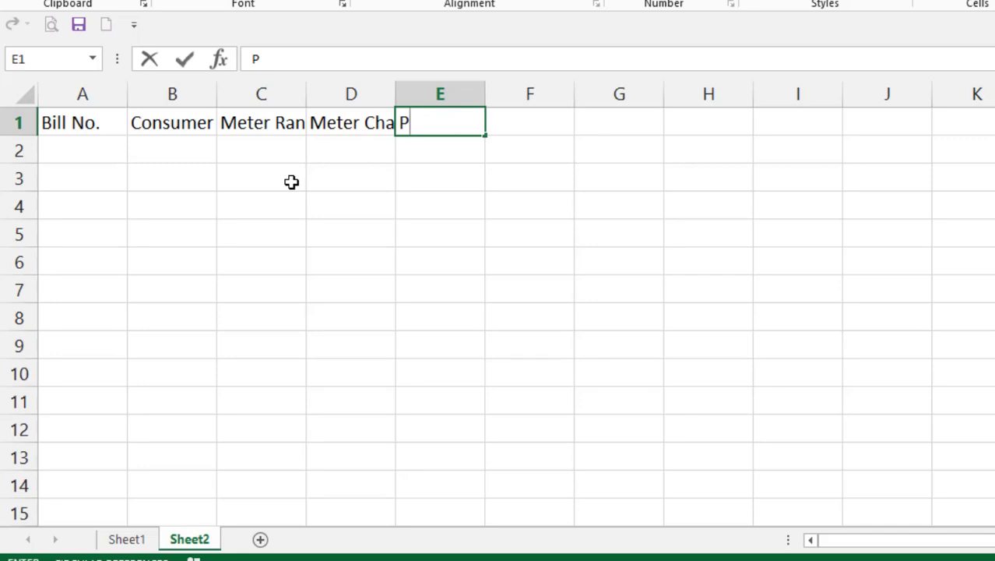
type("revious ")
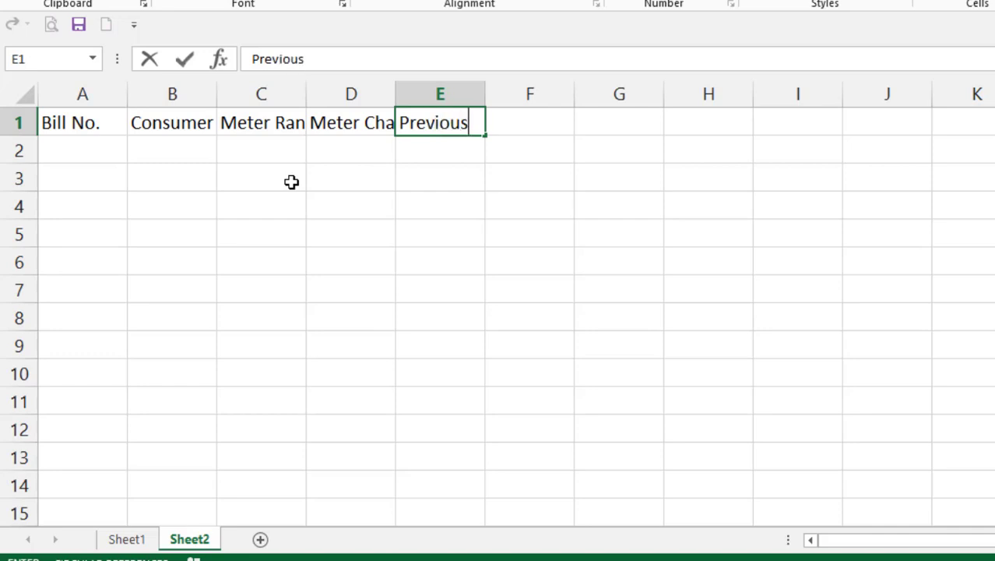
type("I")
key("BackSpace")
type("Unit")
key("Tab")
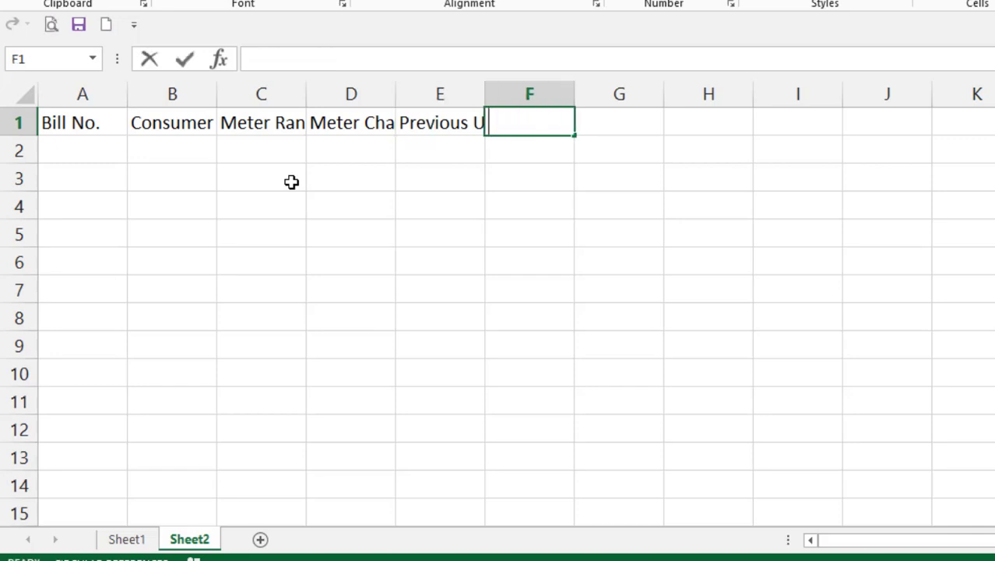
type("Current ")
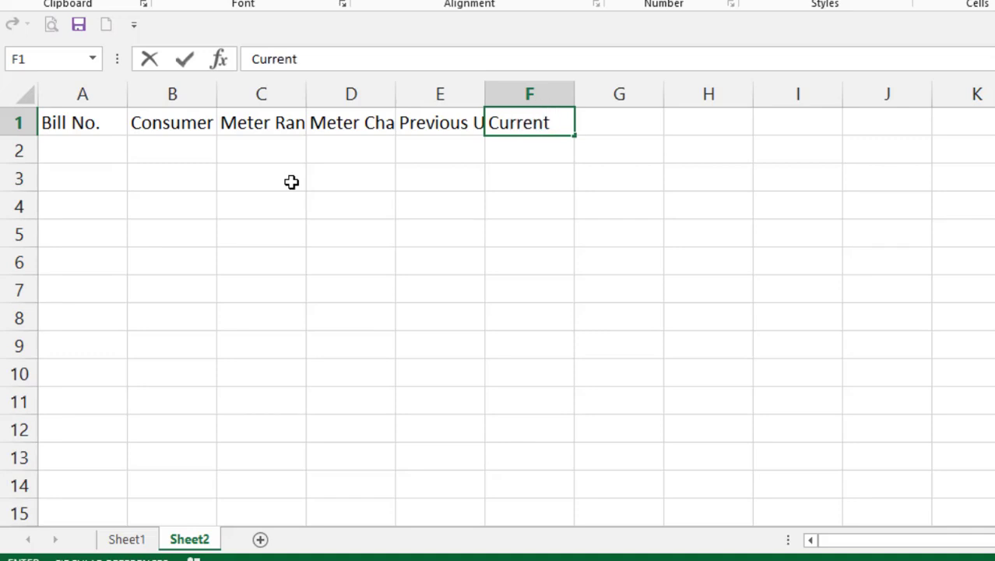
type("Unit")
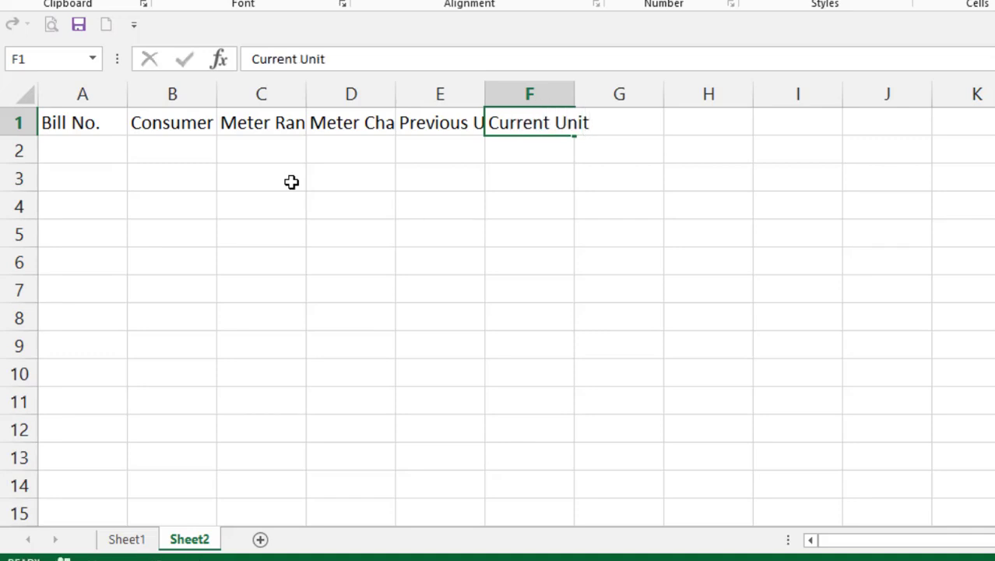
key("Tab")
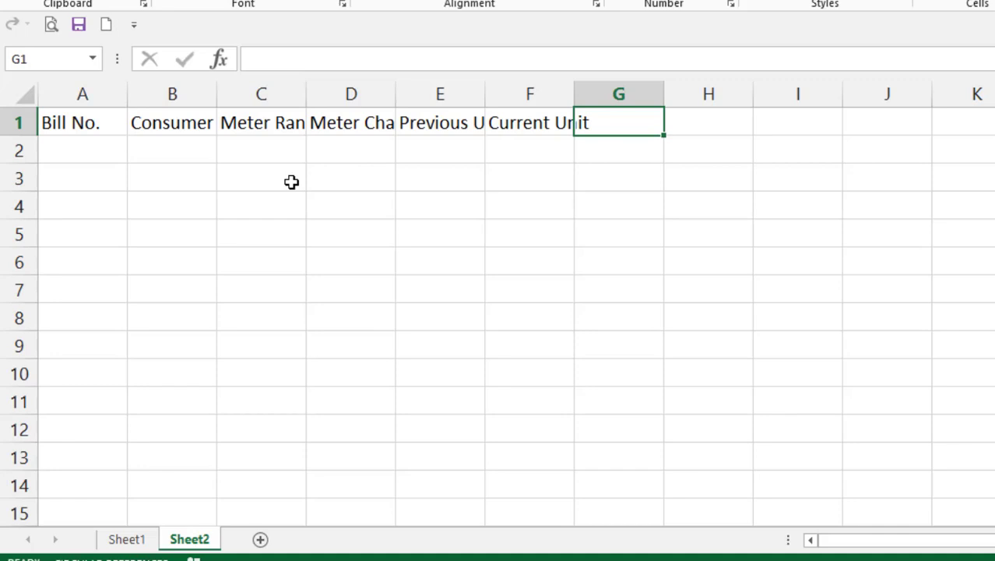
Enter the column headers "Consume Unit" in G1 and "Payable Amt" in H1
type("Co")
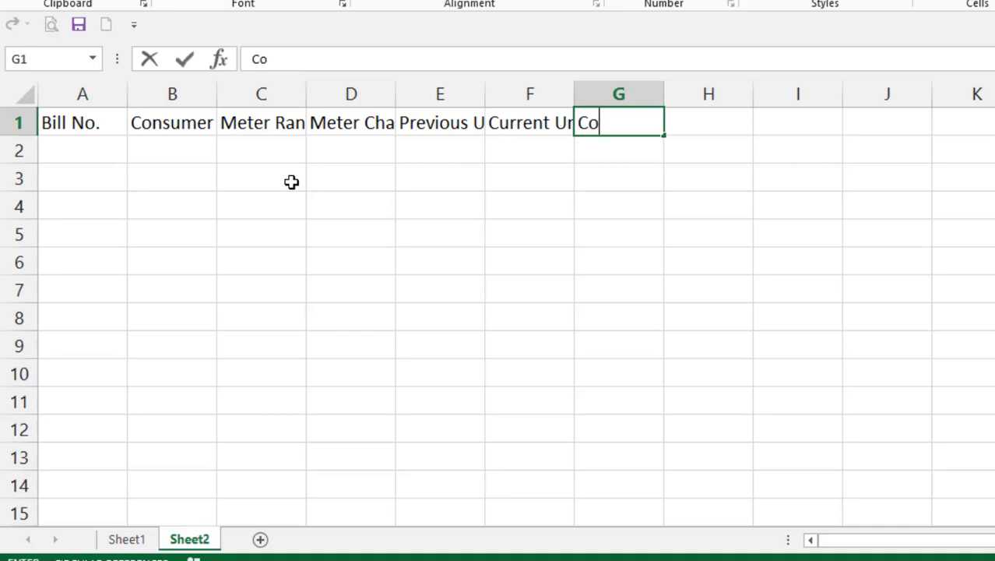
type("nsume ")
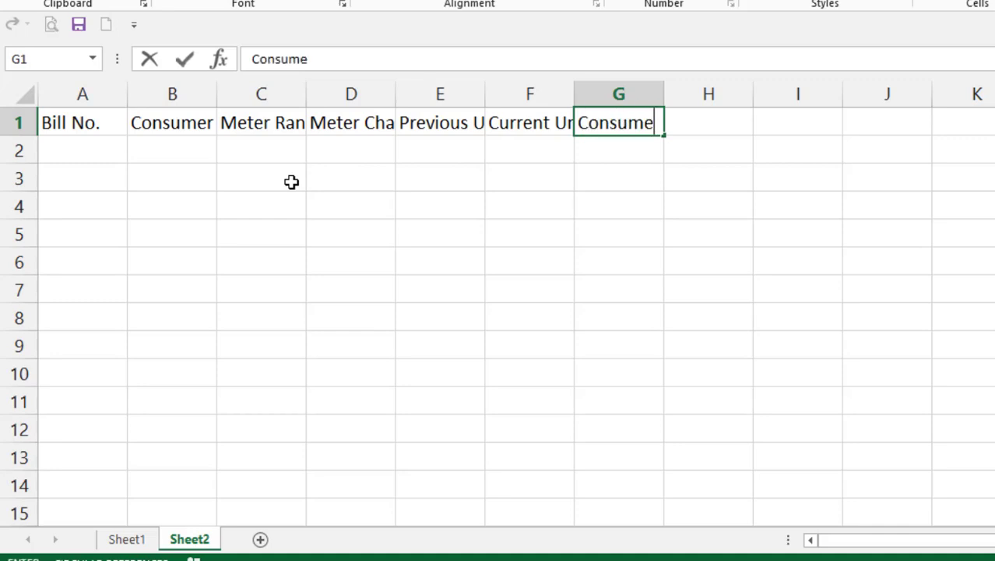
type("Unit")
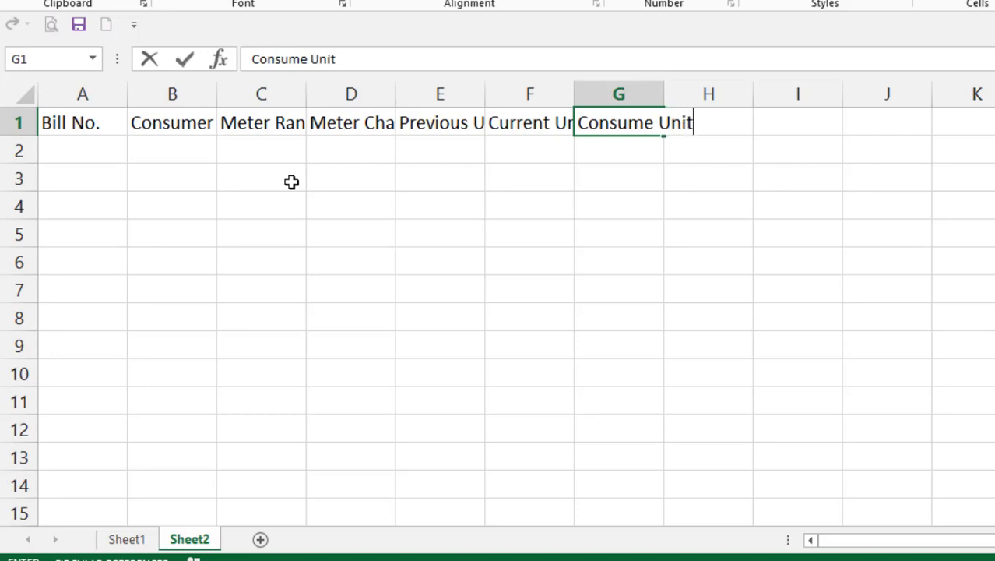
key("Tab")
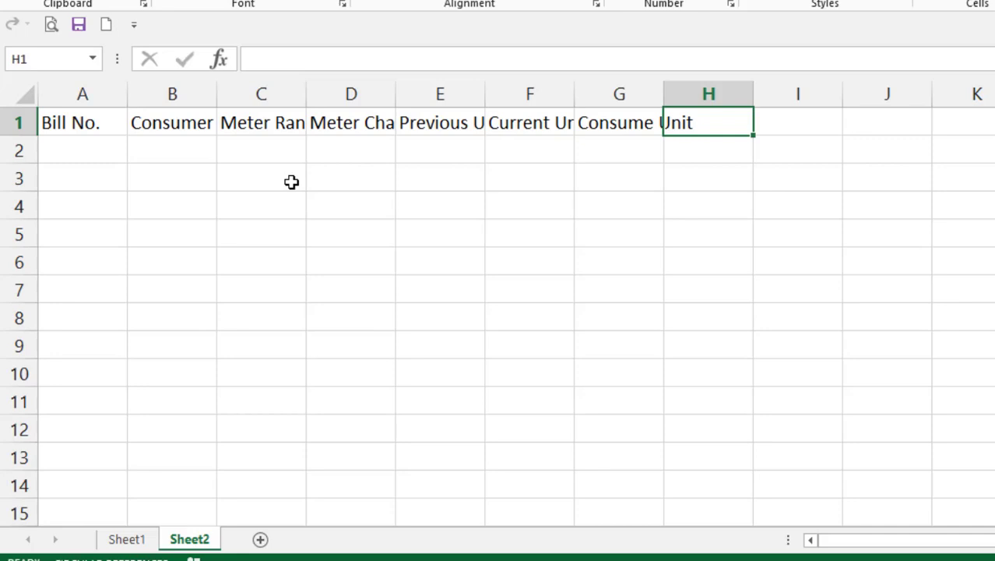
type("Pay")
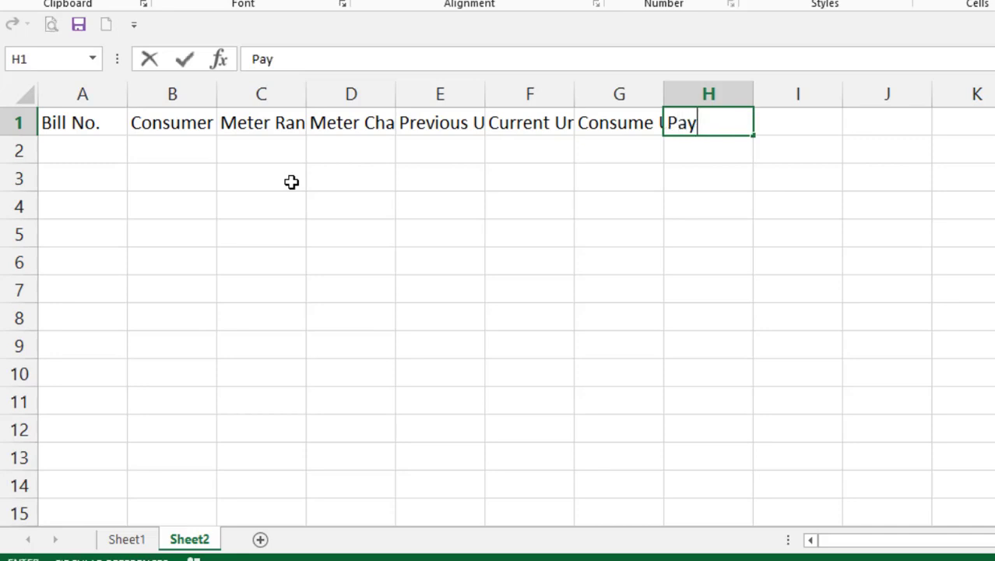
type("abl")
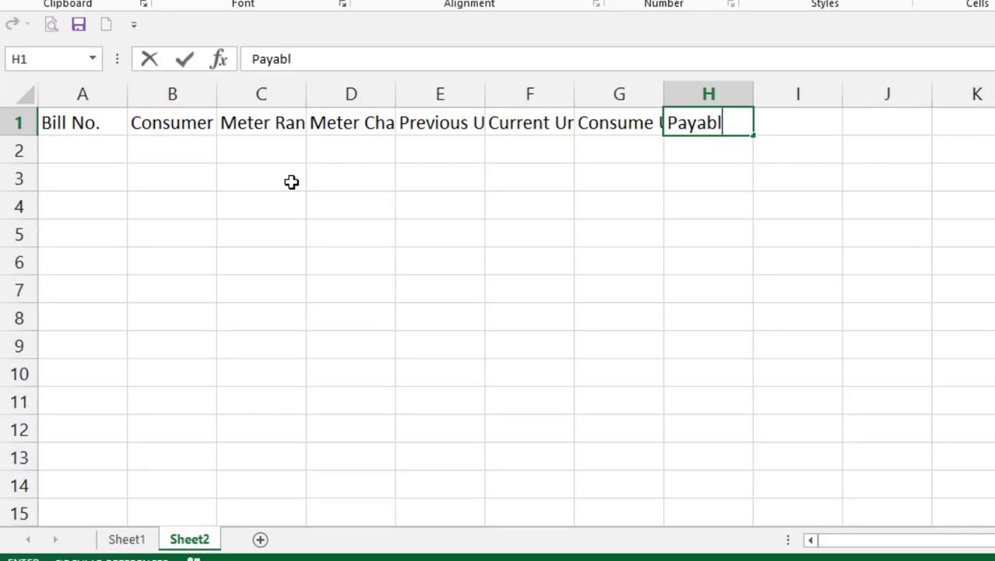
type("e Amt")
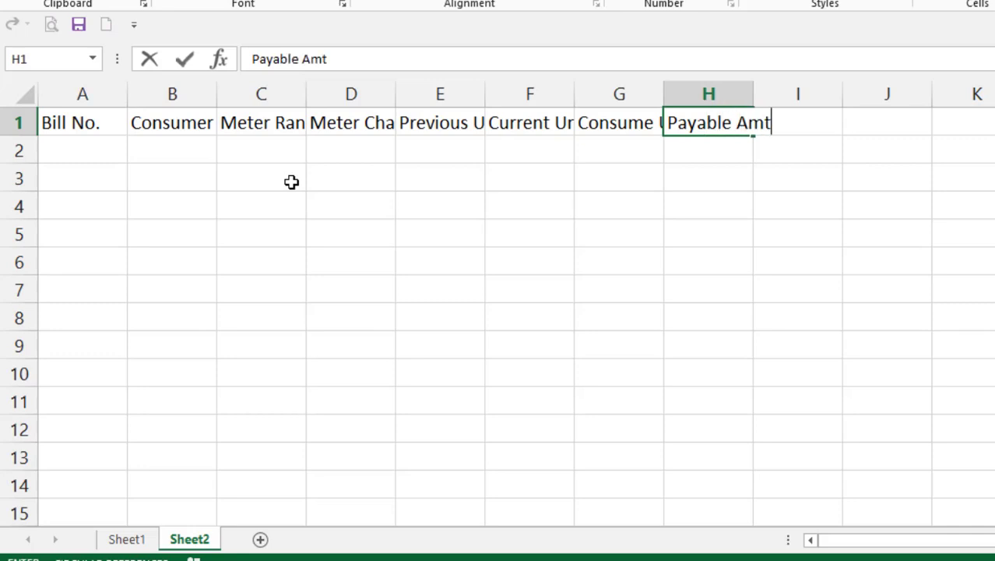
left_click(426, 161)
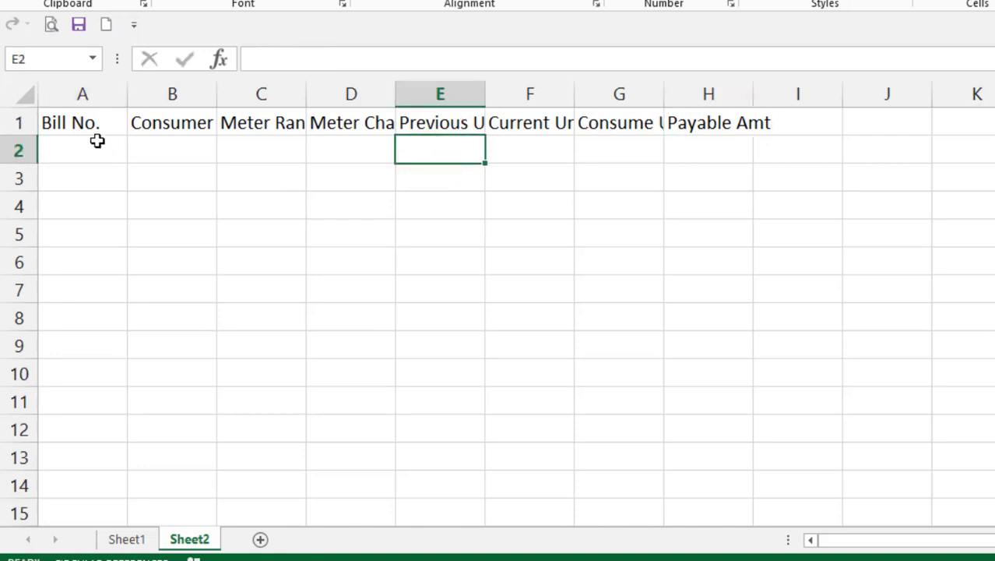
AutoFit the column widths of the header cells A1:I1 to their text
left_click_drag(78, 125, 763, 125)
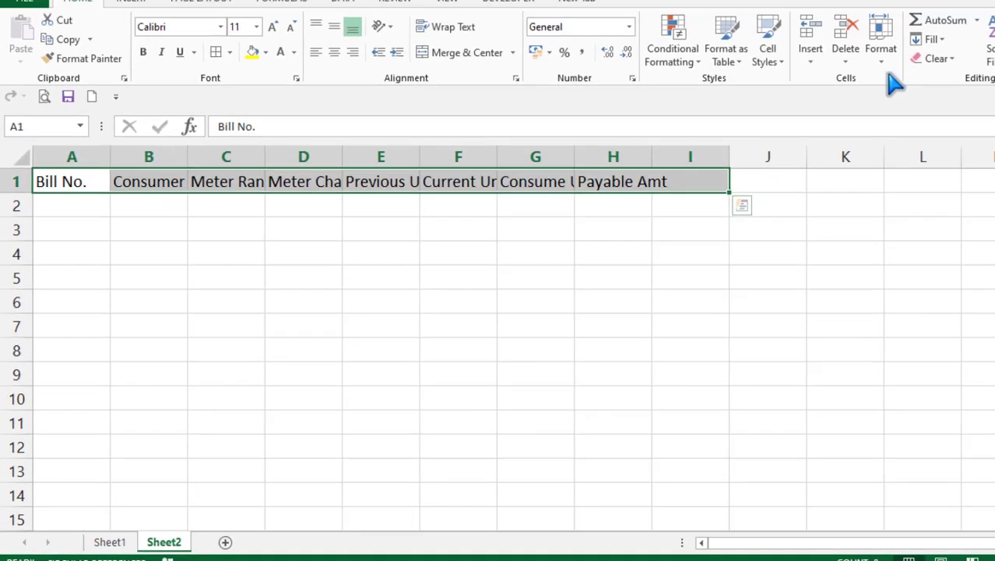
left_click(878, 64)
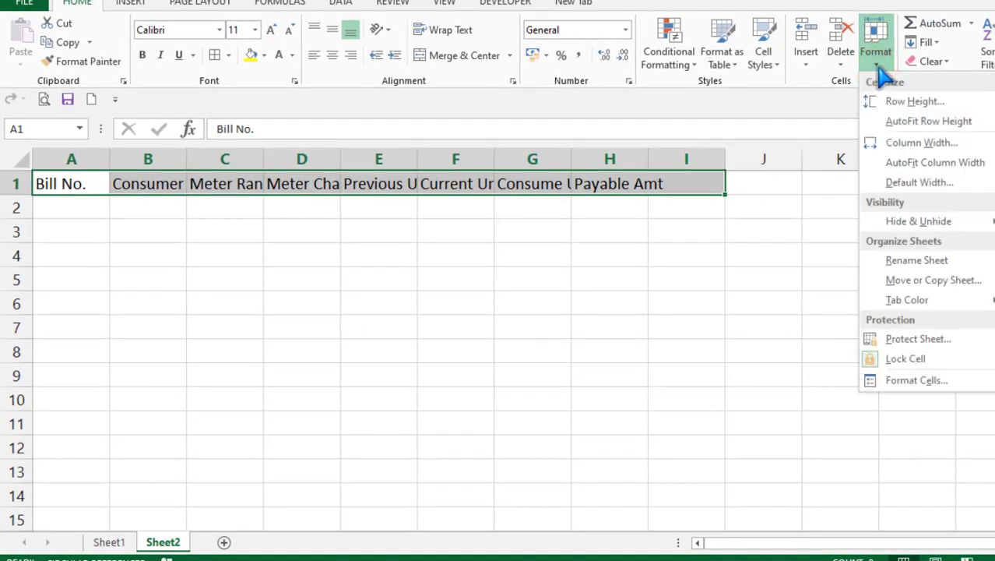
left_click(948, 167)
left_click(342, 220)
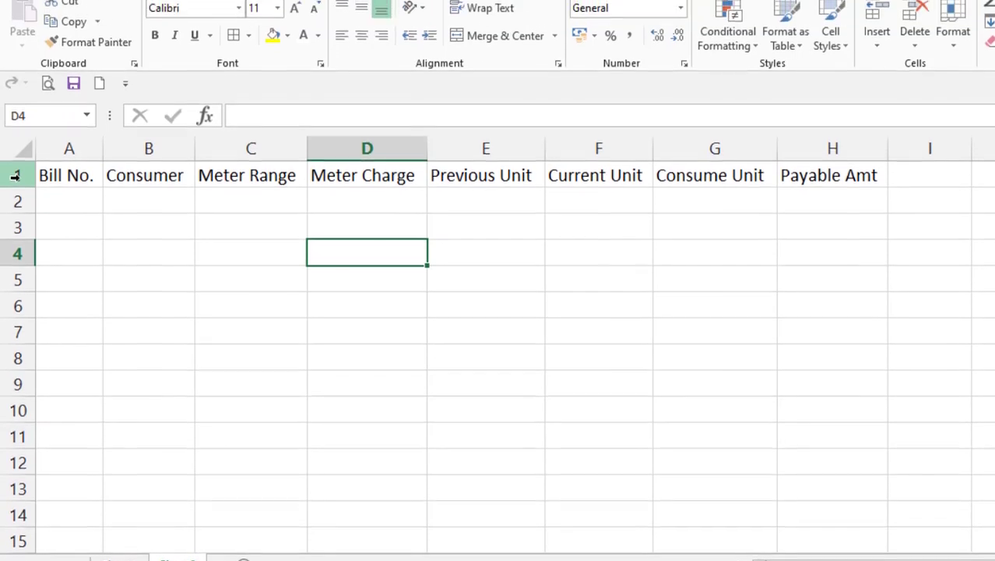
Insert a blank row above the header row and make it about three times the standard row height
right_click(15, 175)
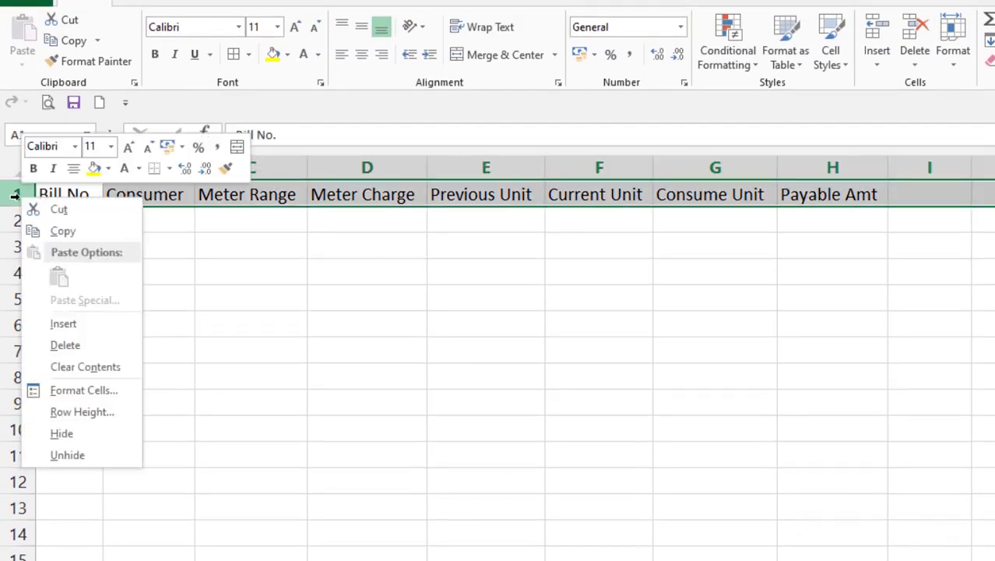
left_click(79, 326)
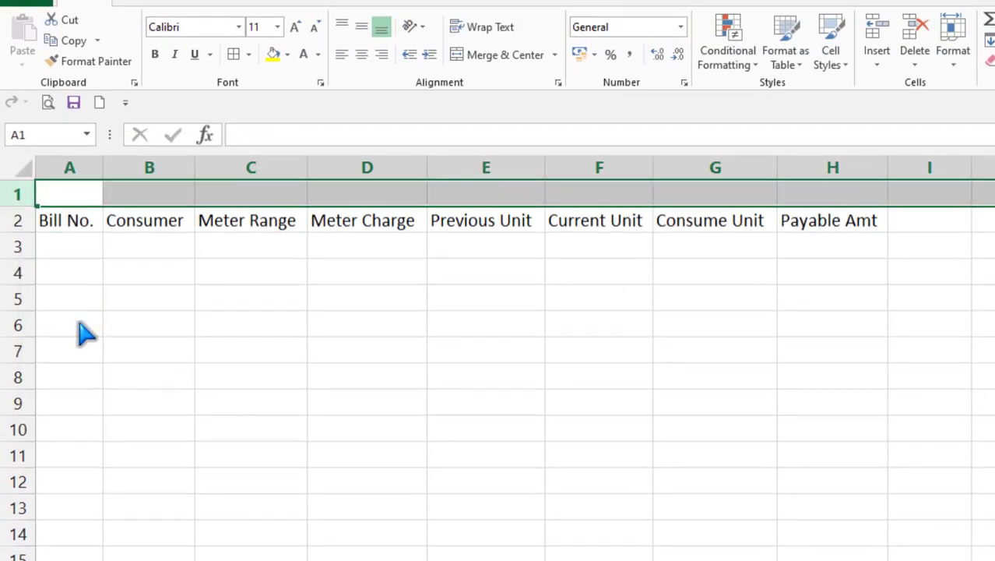
left_click_drag(26, 203, 22, 265)
left_click(135, 213)
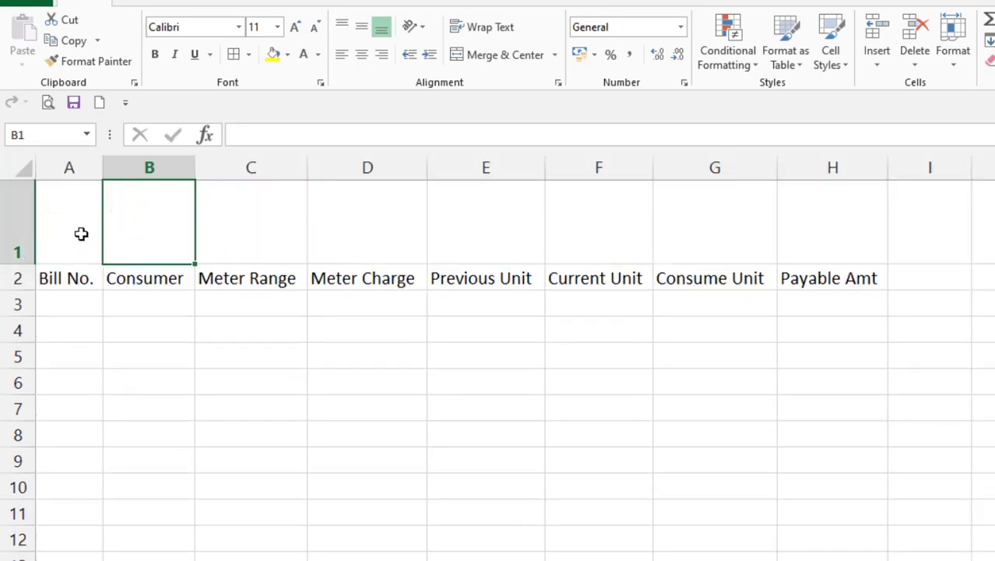
Merge and center cells A1:H1 into one title cell above the headers
left_click(76, 232)
left_click_drag(186, 233, 820, 233)
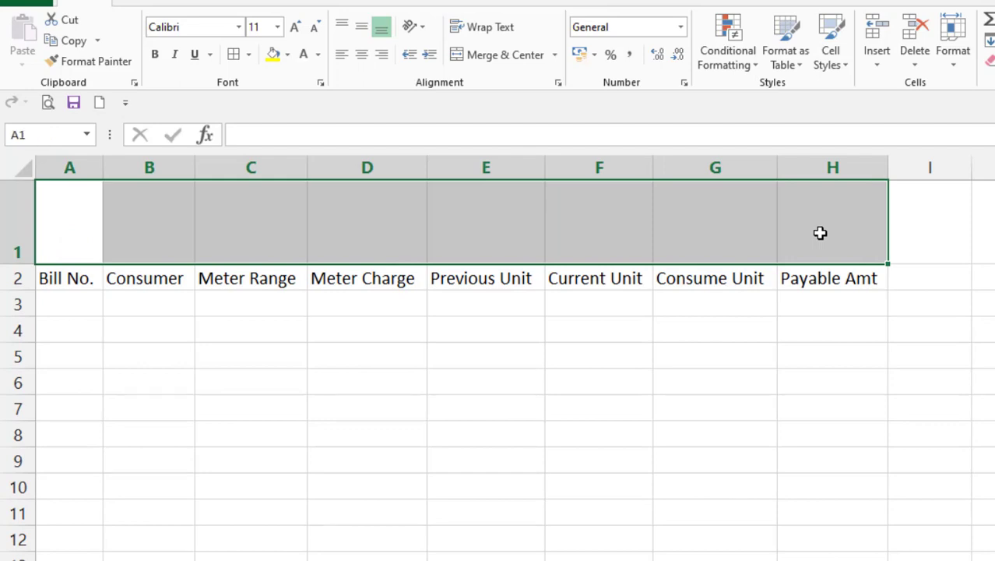
left_click(508, 54)
double_click(349, 229)
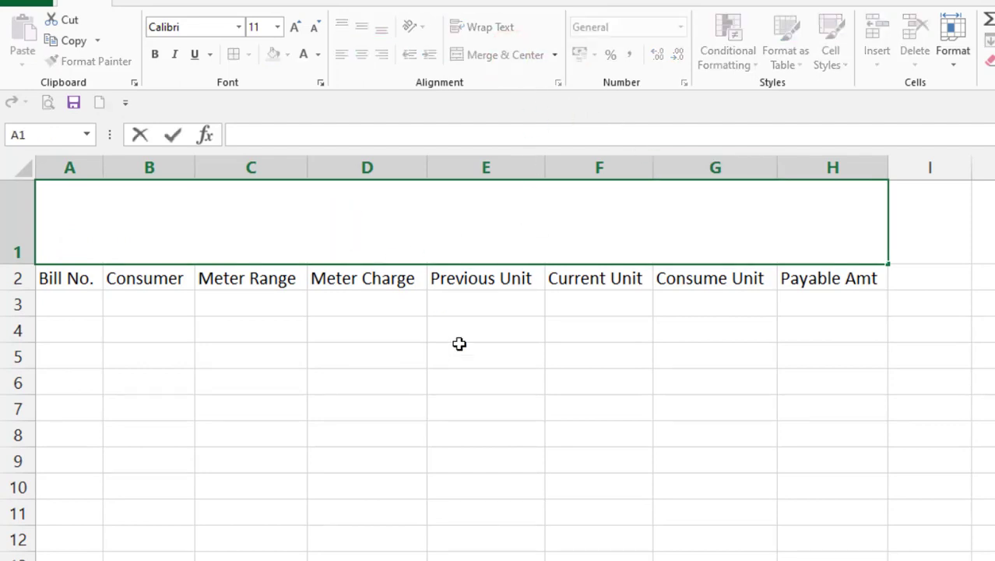
left_click(472, 373)
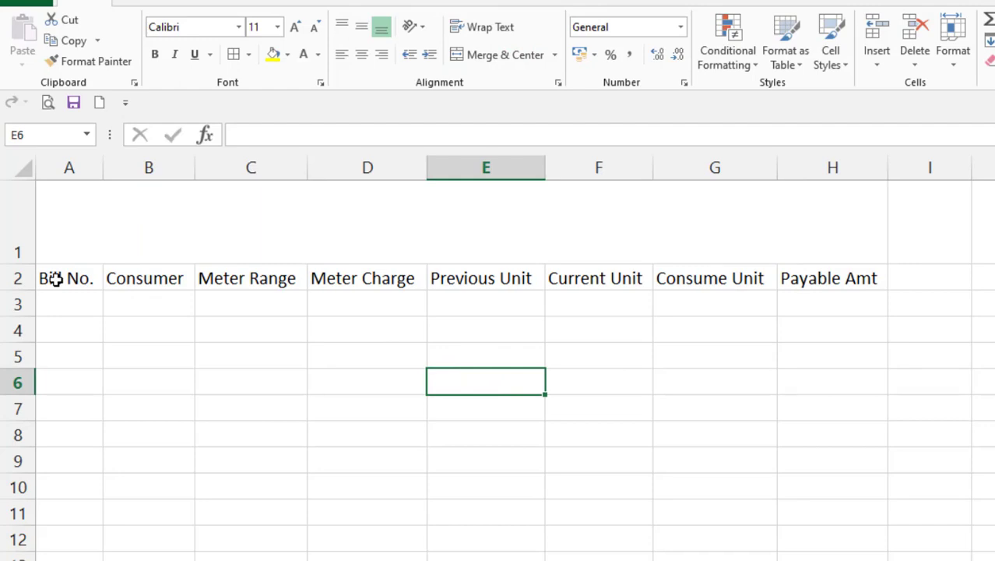
Format the header cells A2:H2 with a yellow fill and bold text
left_click_drag(55, 278, 814, 265)
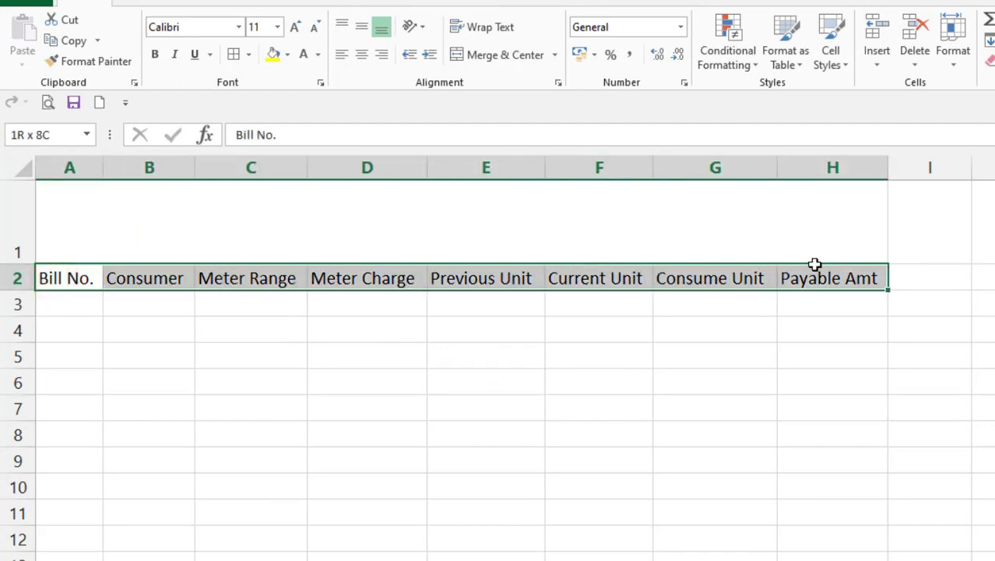
left_click(273, 54)
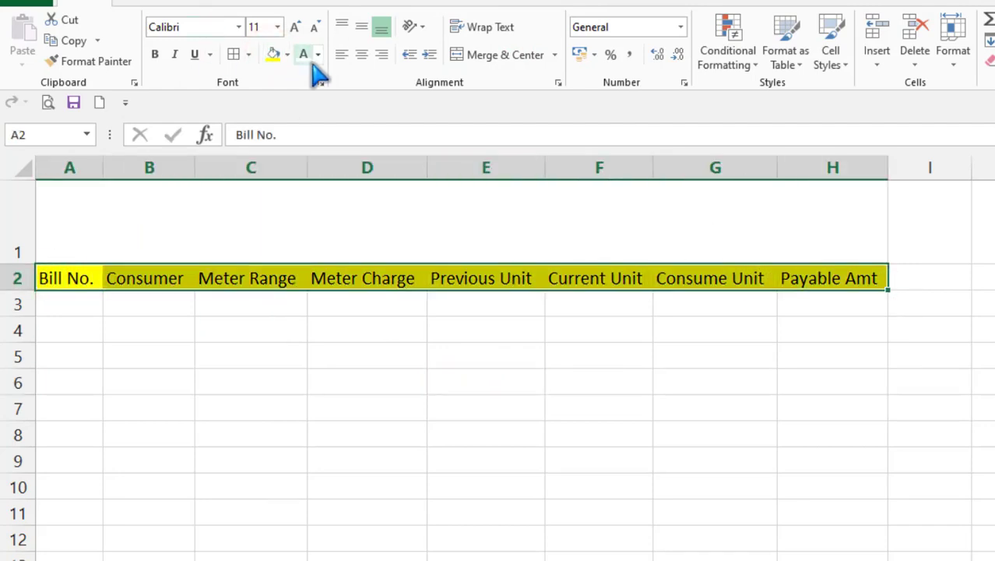
left_click(155, 54)
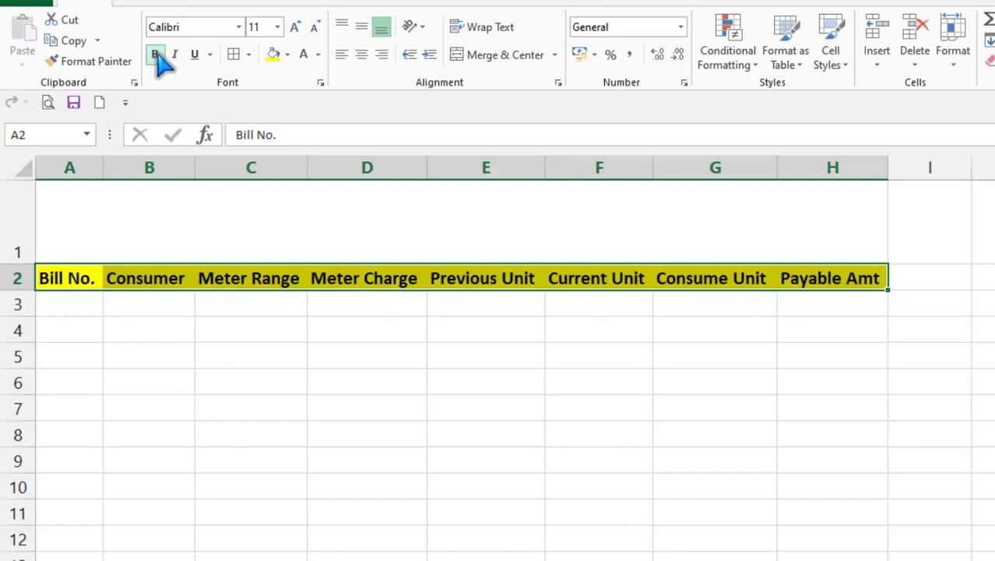
left_click(379, 348)
Enter the title "Consumer Data of November ( Electricty Department)" in the merged cell A1
left_click(148, 233)
double_click(205, 224)
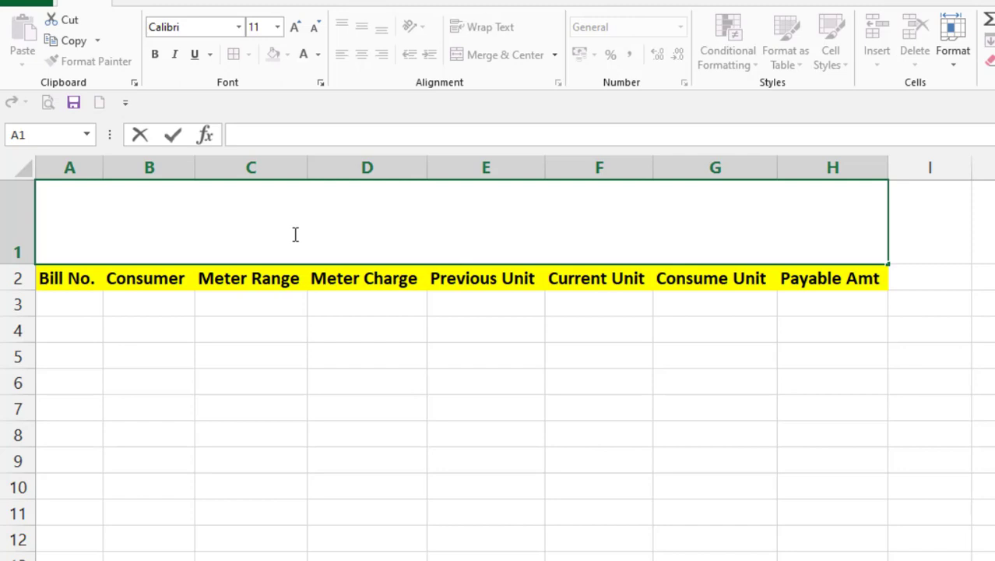
type("Consumer ")
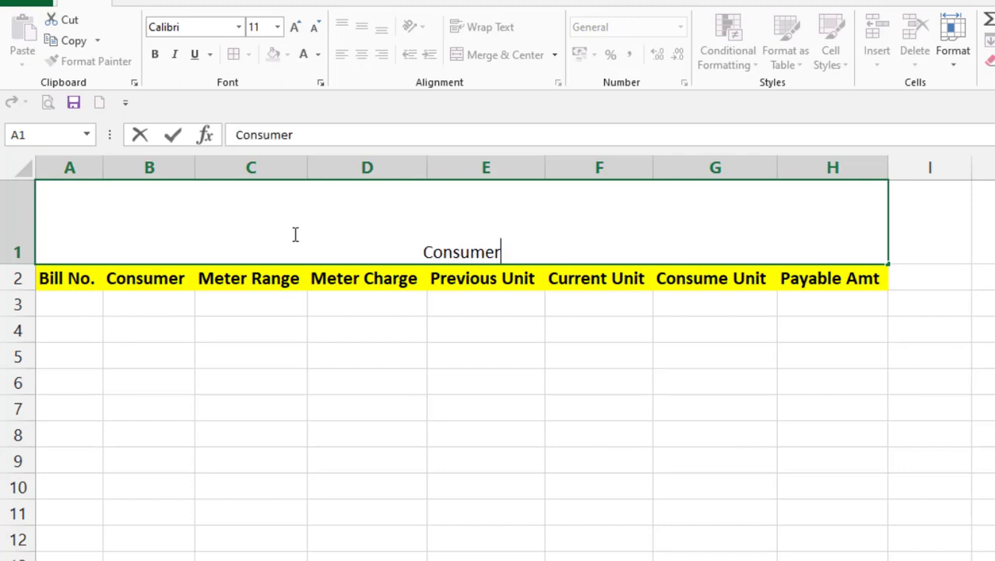
type("Data ")
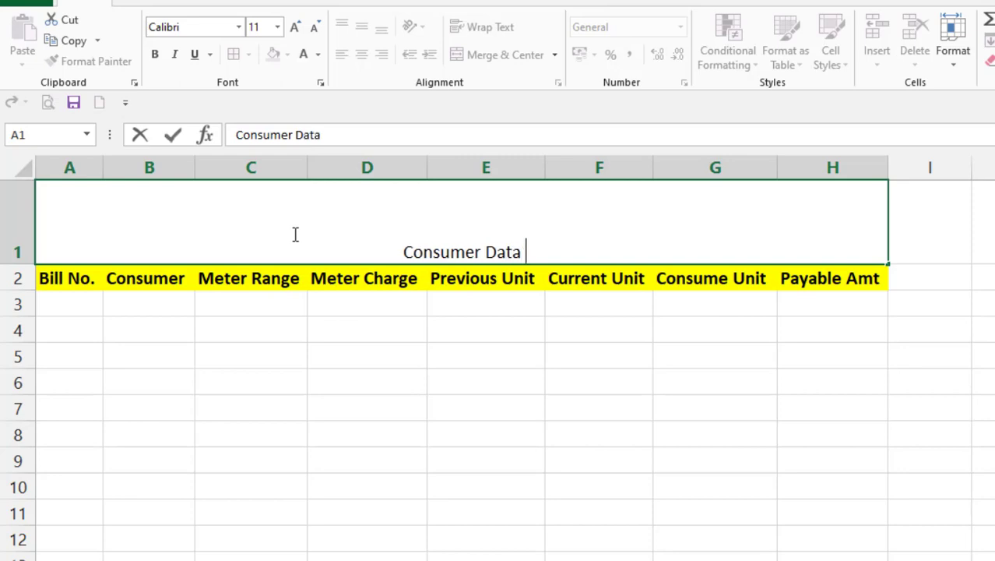
type("of ")
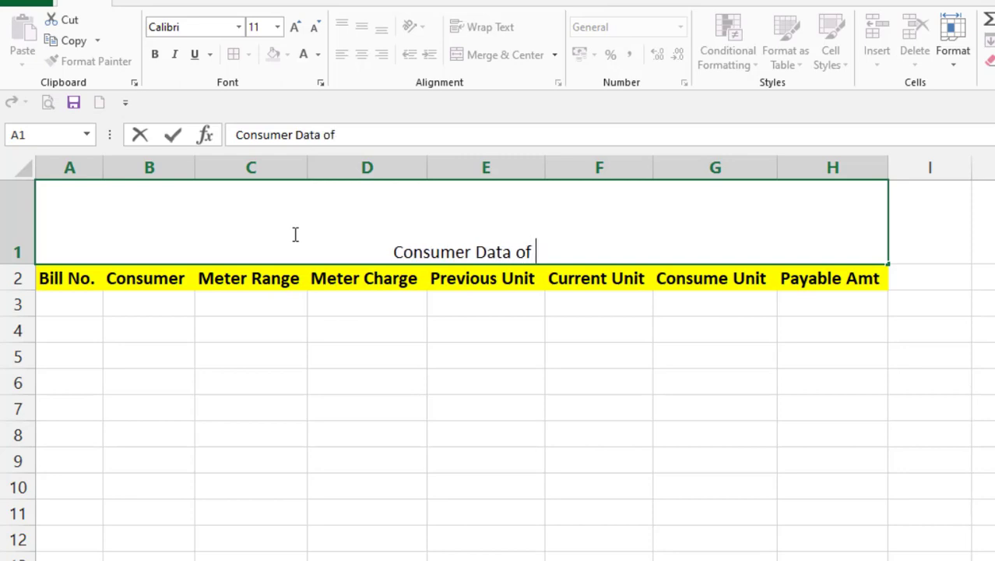
type("Nov")
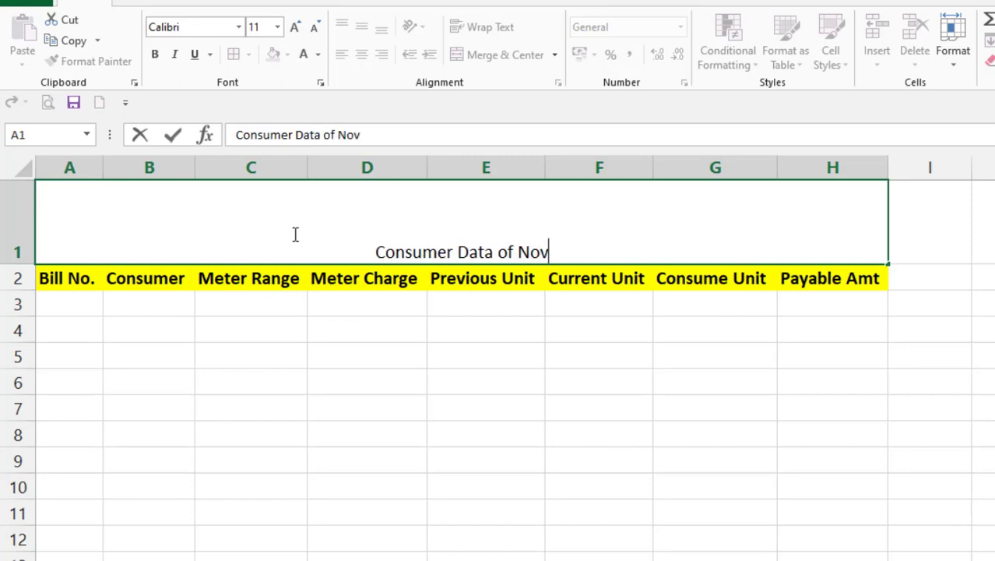
type("e")
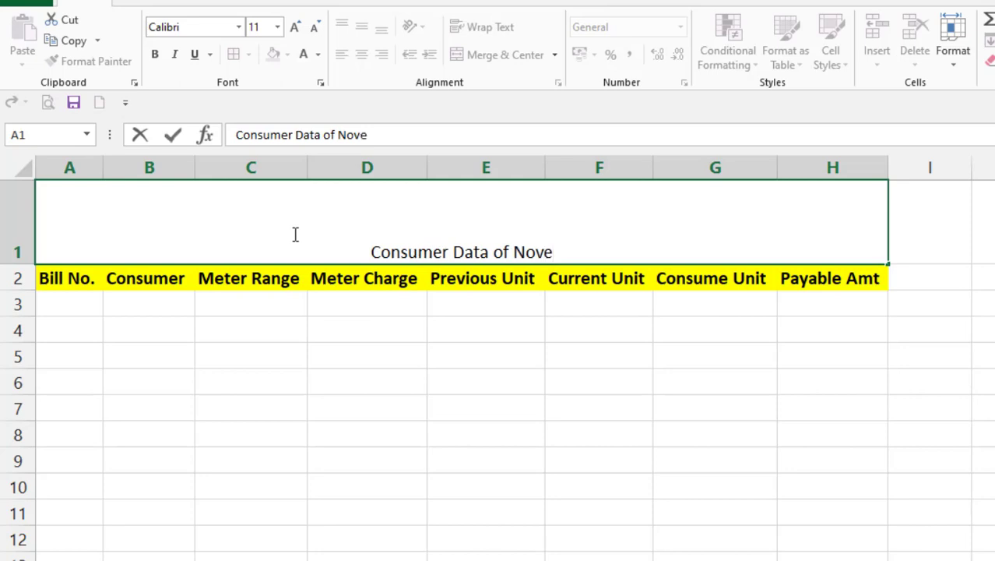
type("m")
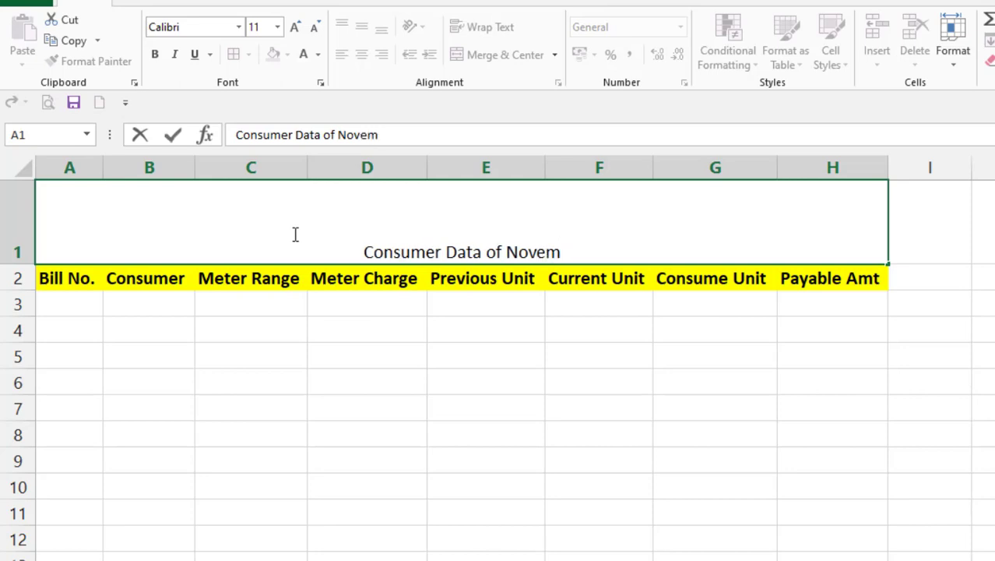
type("ber")
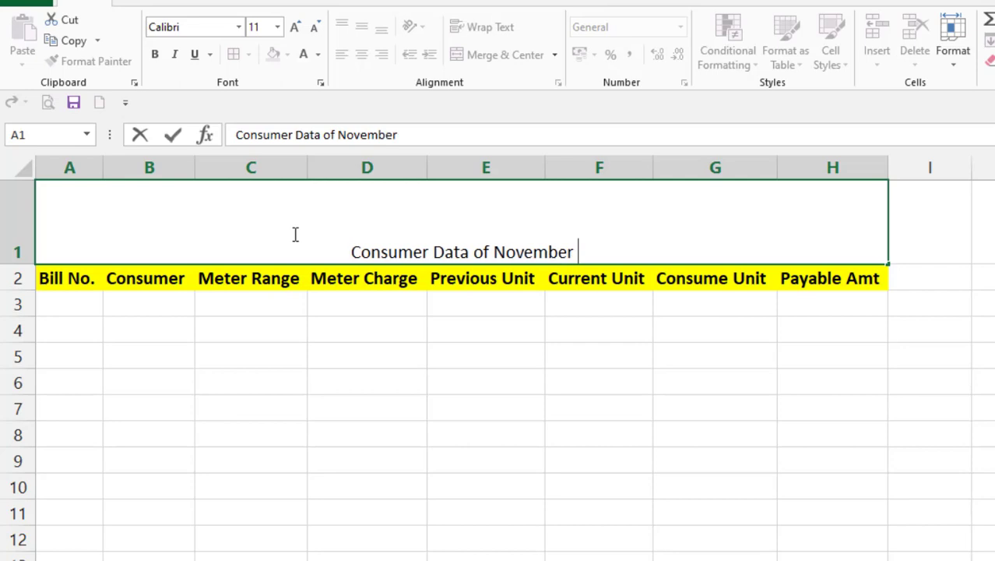
type(" (")
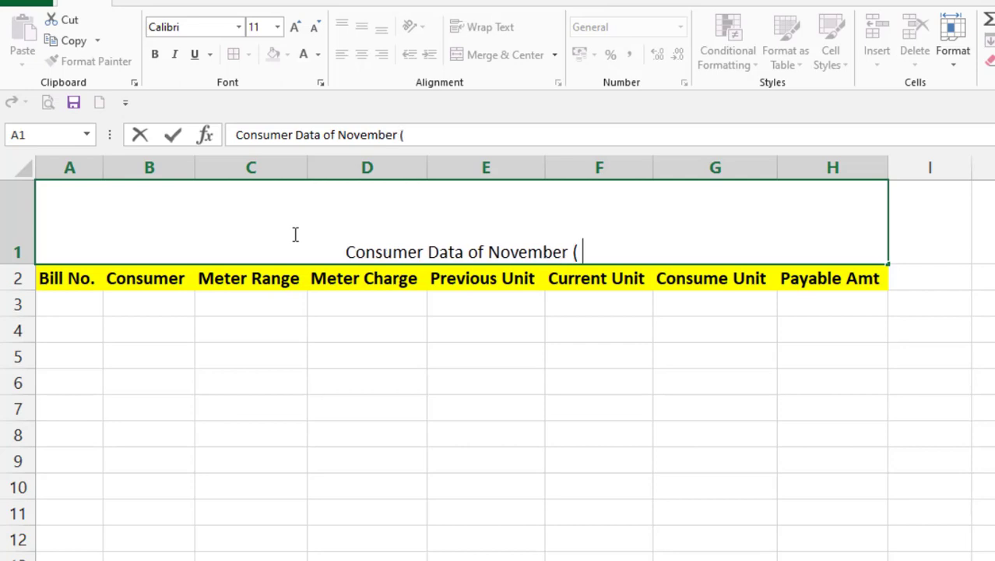
type(" E")
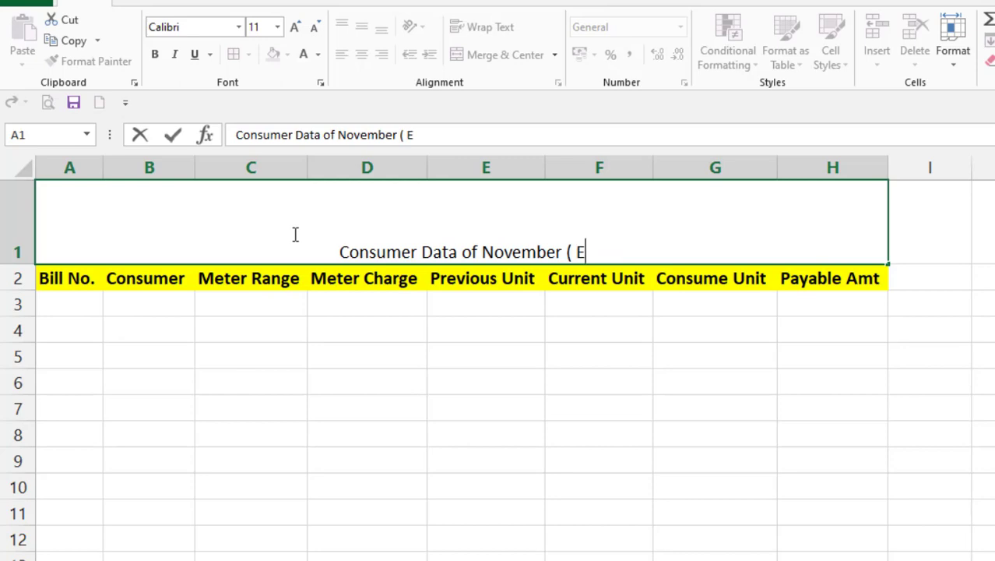
type("le")
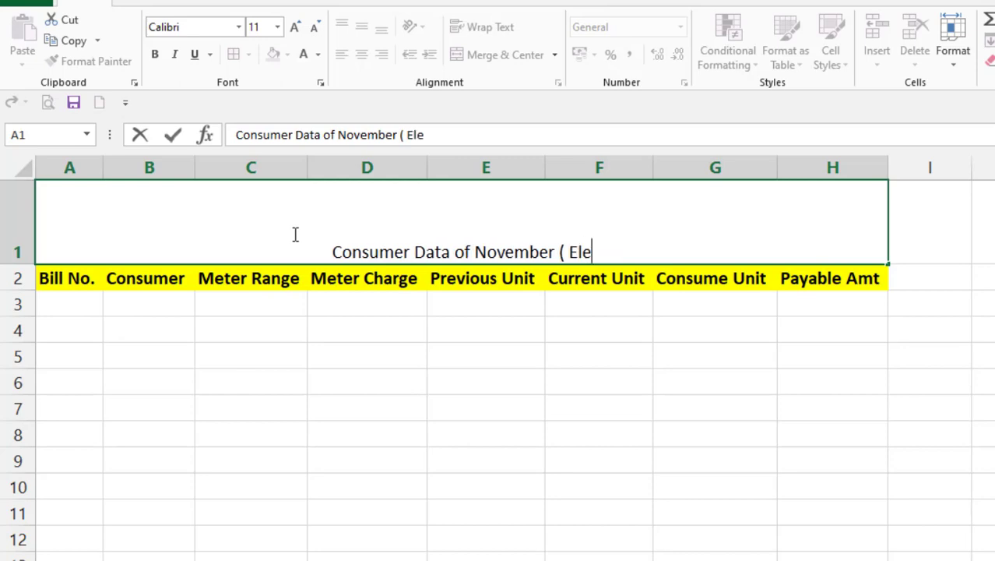
type("ctr")
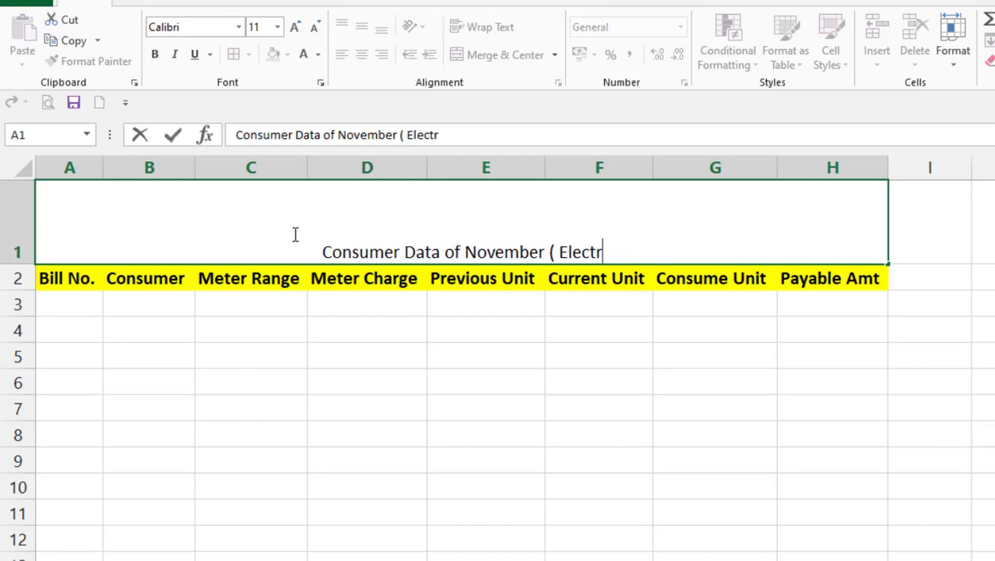
type("icty")
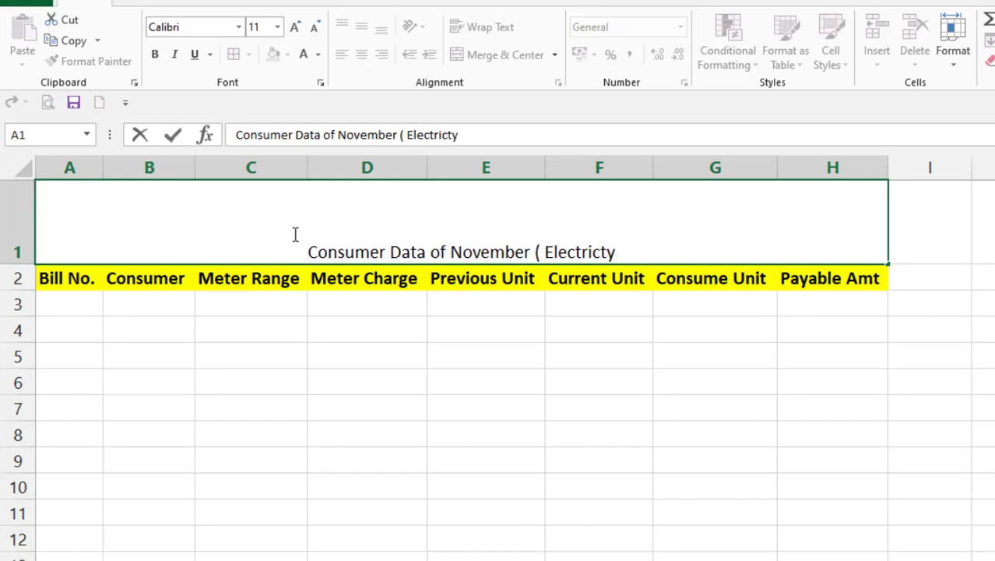
type(" De")
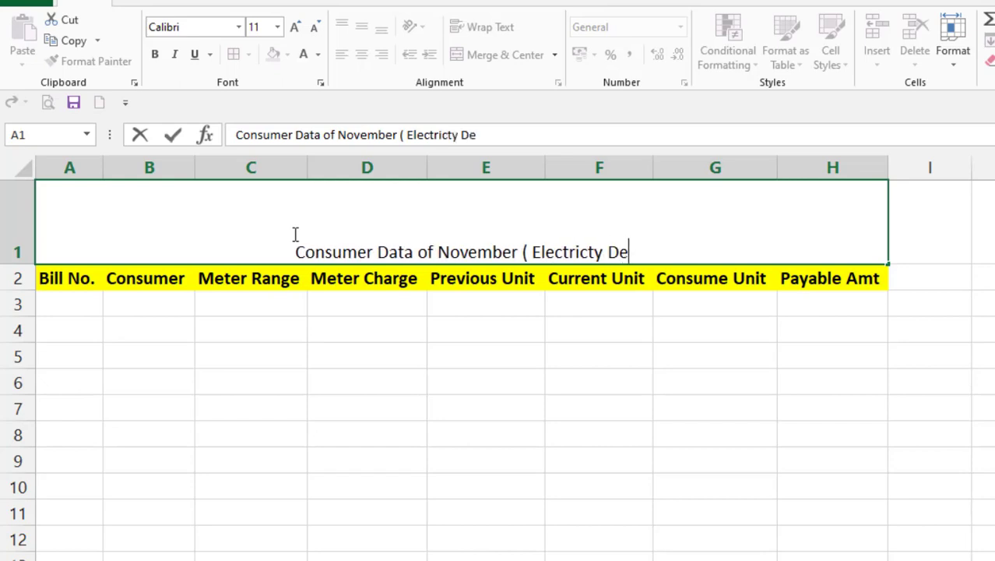
type("p")
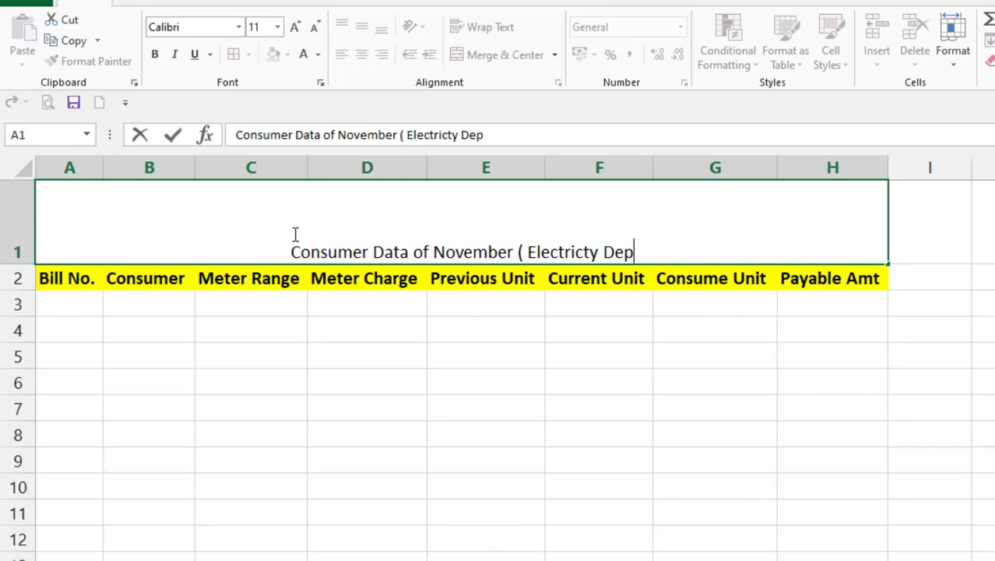
type("artment")
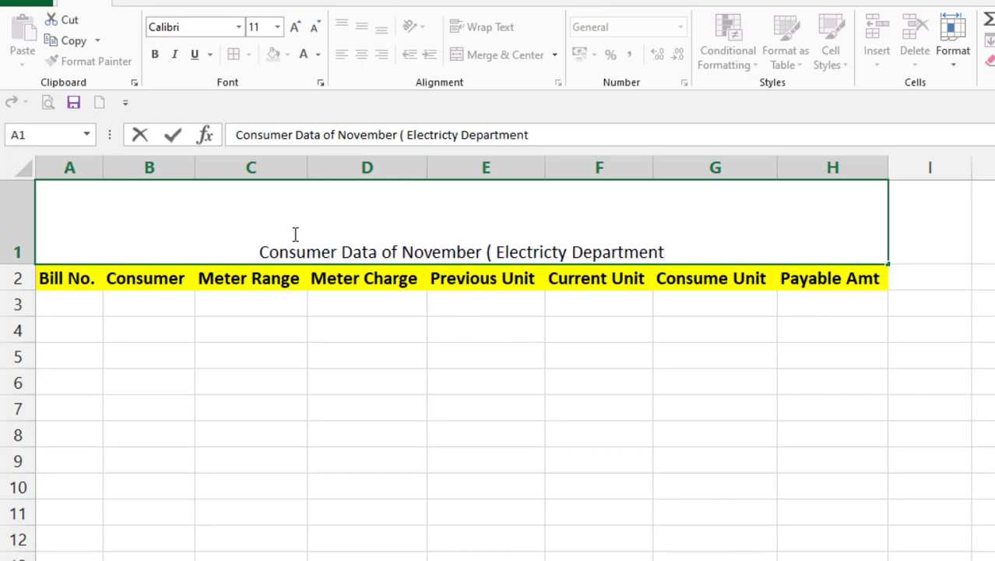
type(")")
left_click(422, 406)
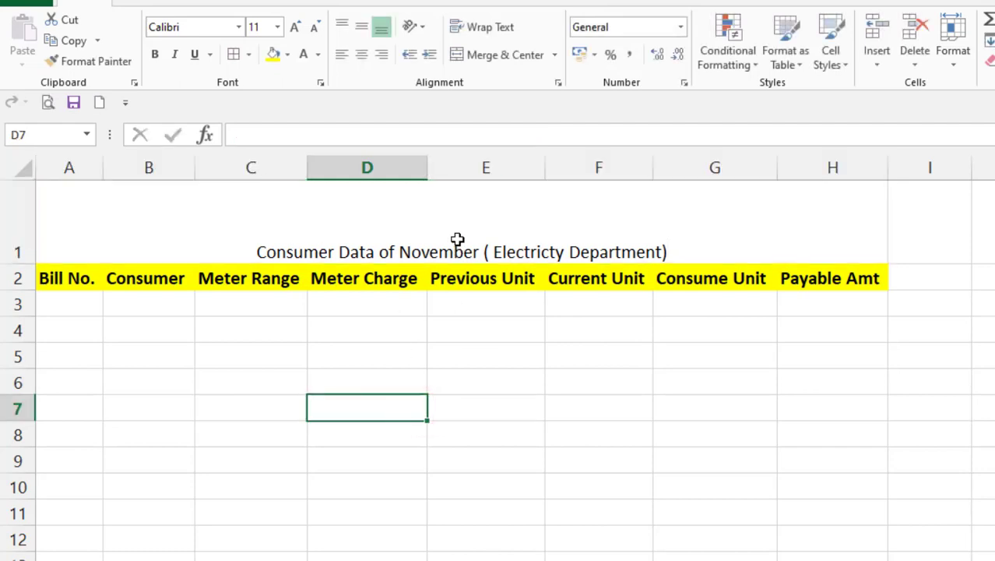
Middle-align the title in A1 vertically and enlarge its font size to 18
left_click(456, 237)
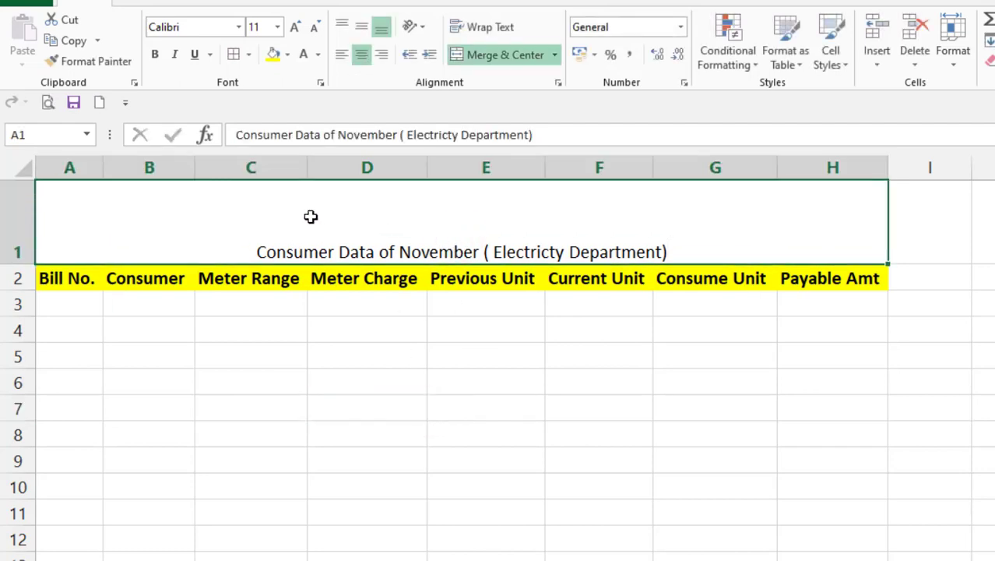
left_click(362, 28)
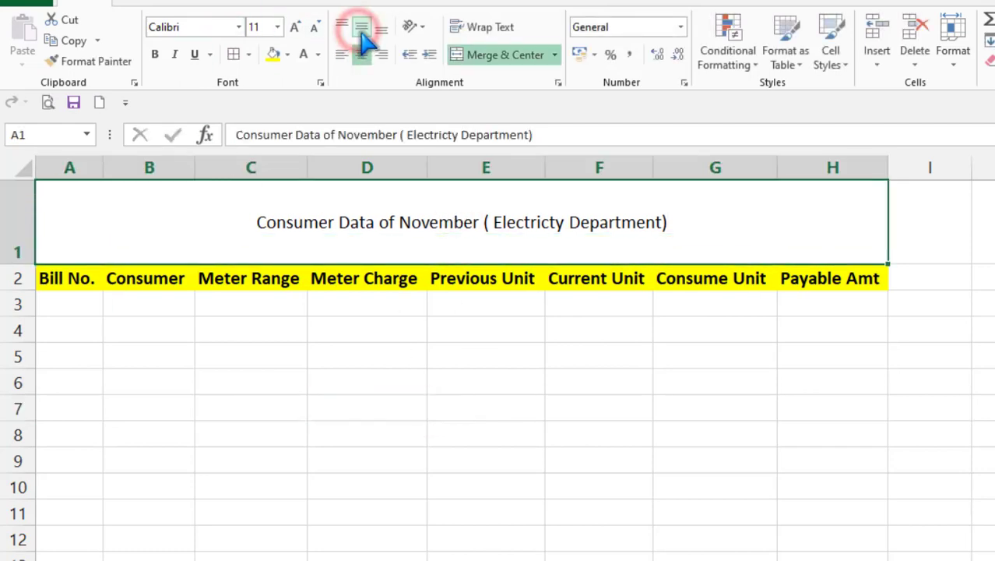
left_click(296, 30)
left_click(296, 30)
left_click(296, 30)
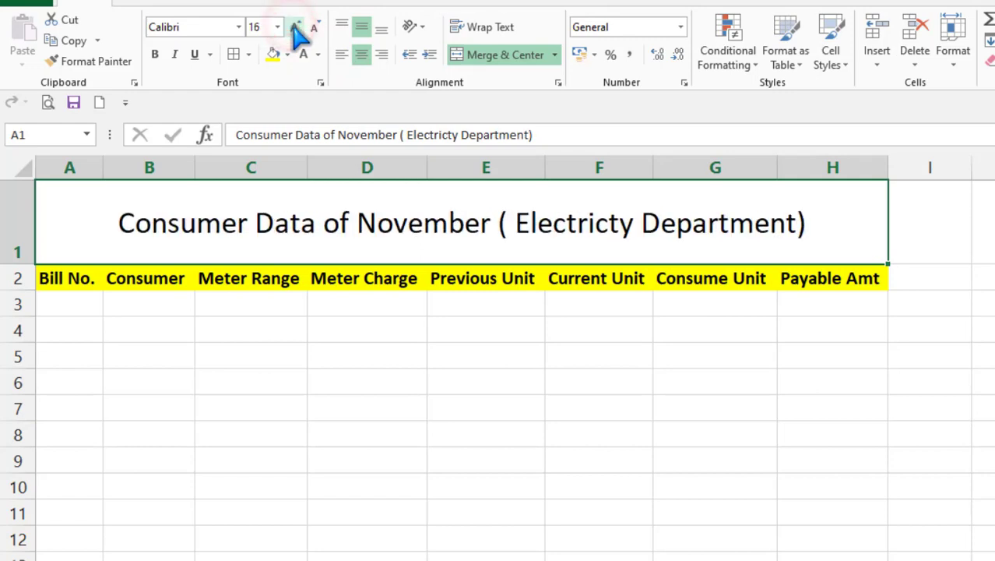
Set the title in A1 to the ABeeZee font and make it bold
left_click(240, 14)
left_click(240, 22)
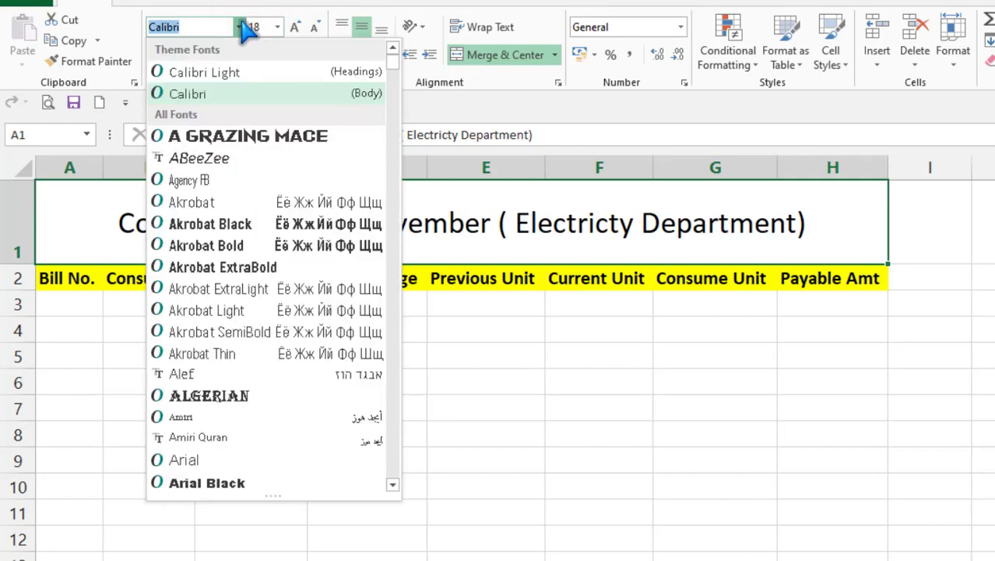
left_click(243, 164)
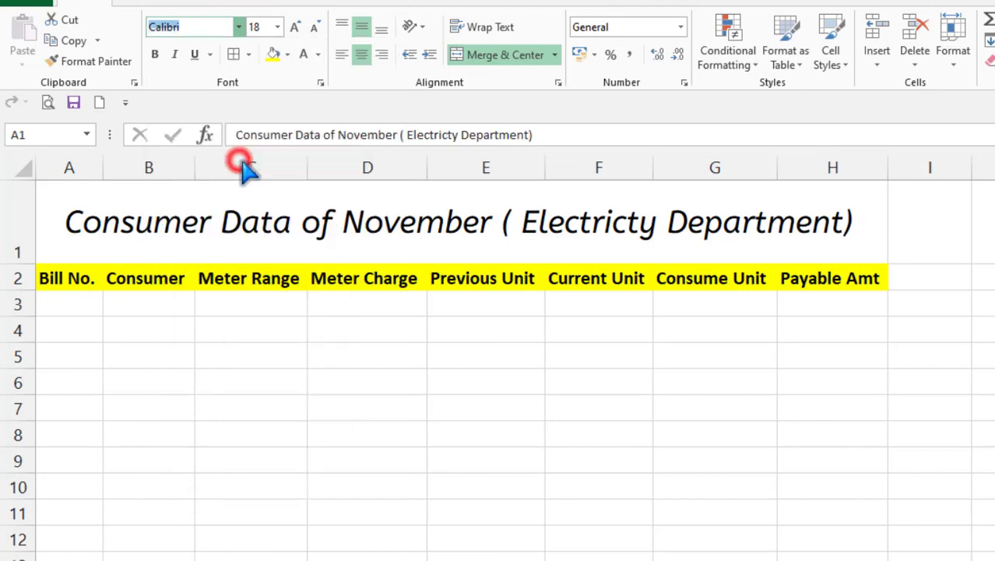
left_click(155, 54)
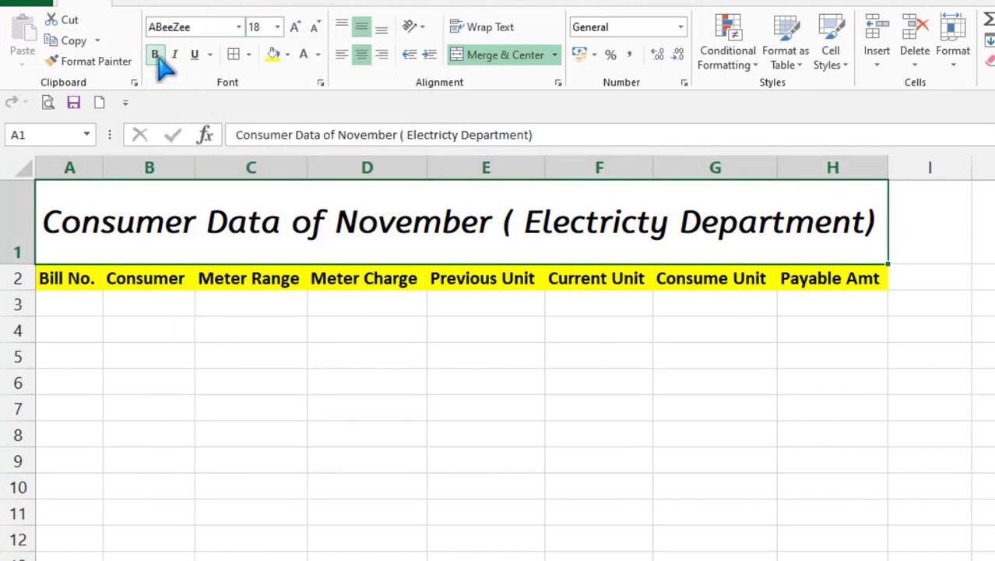
Fill the title cell A1 with the standard dark blue color and set its text to white
left_click(288, 55)
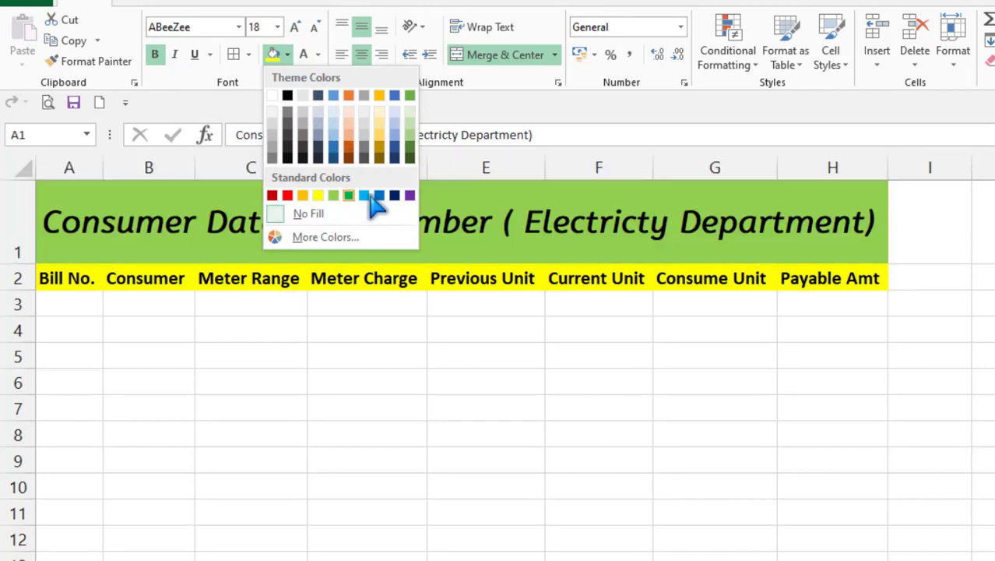
left_click(395, 197)
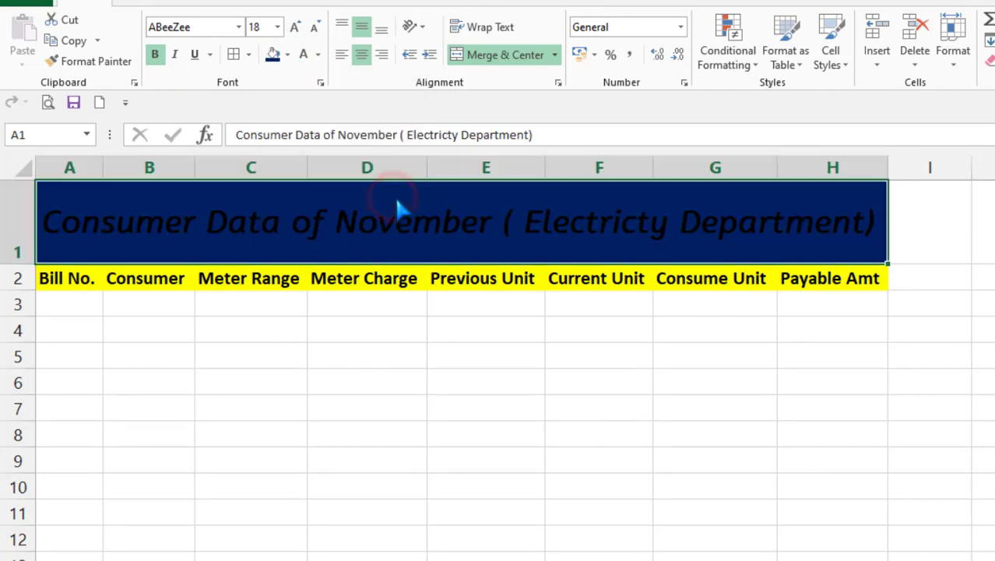
left_click(306, 52)
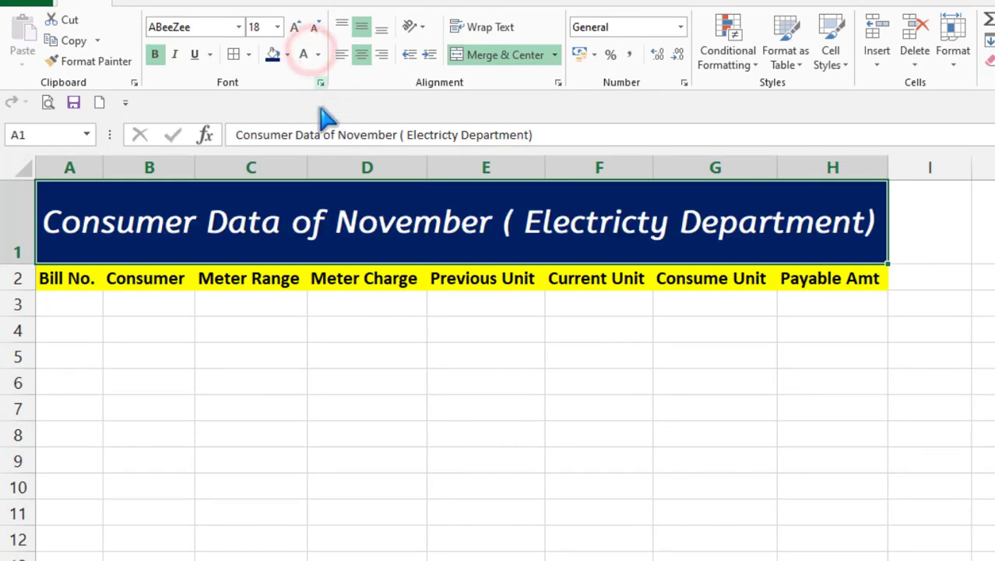
left_click(318, 54)
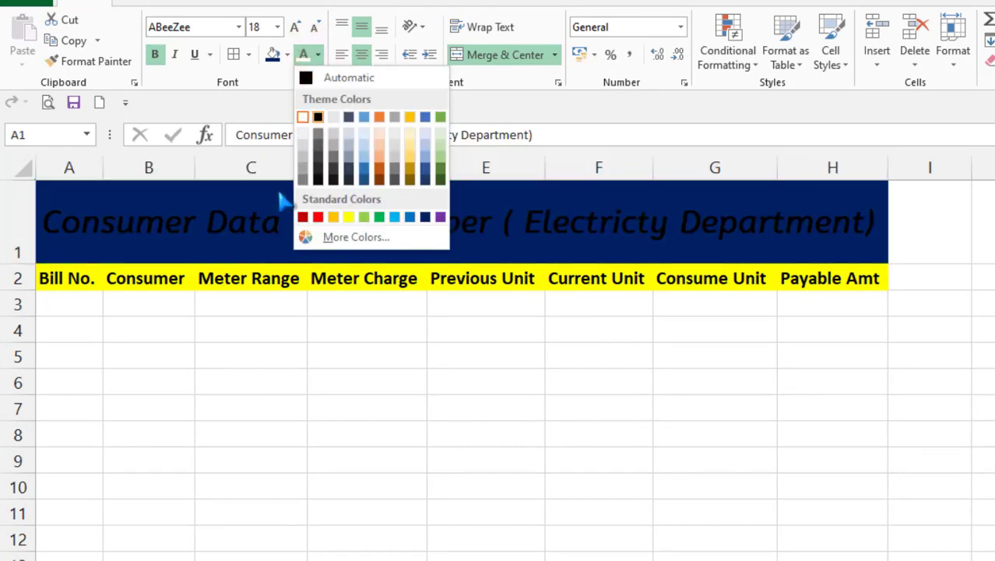
left_click(249, 224)
left_click(289, 330)
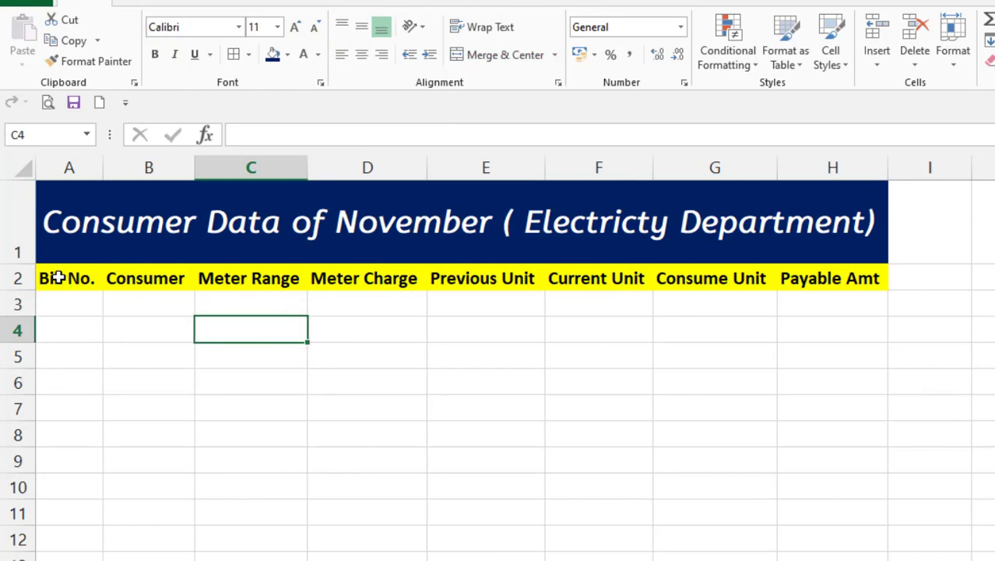
Apply all borders to the header row and the empty data rows below it, range A2:H11
left_click_drag(62, 277, 866, 503)
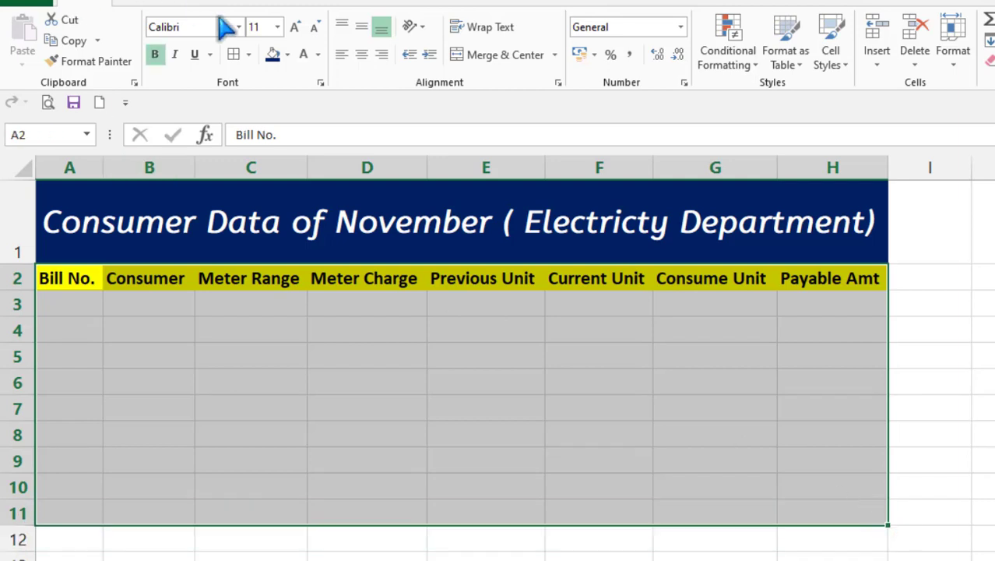
left_click(248, 56)
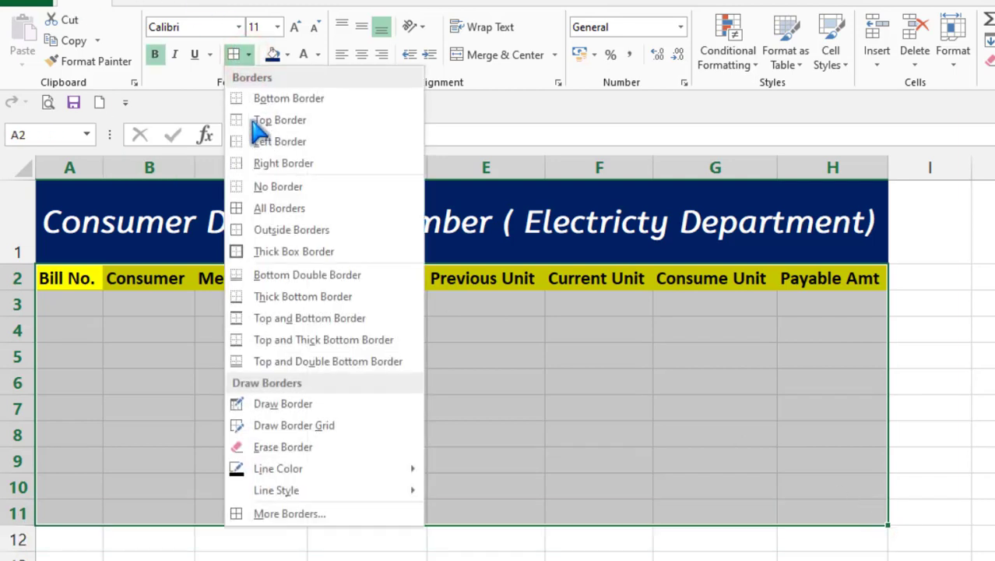
left_click(292, 207)
left_click(385, 349)
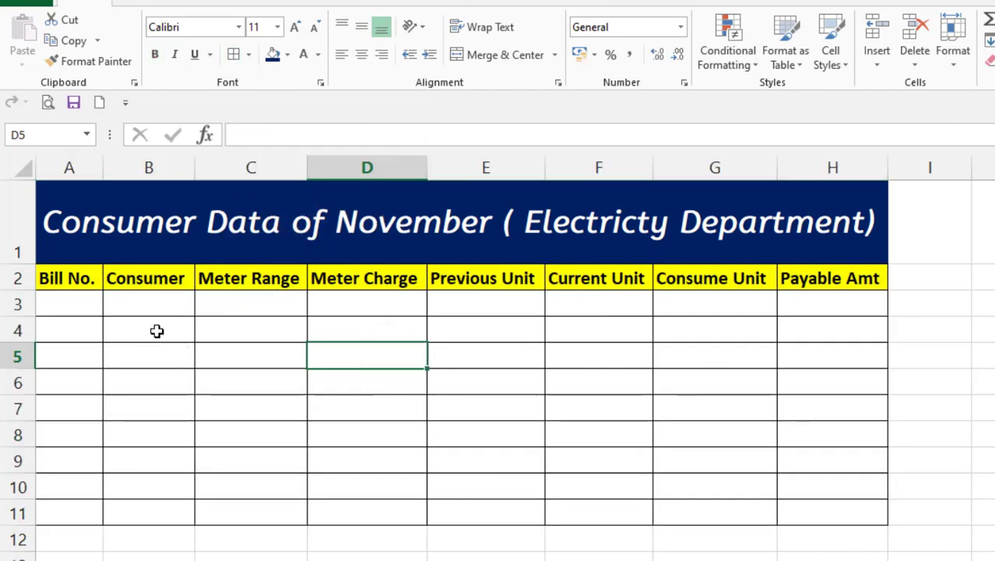
Enter the bill number in A3 and copy it down through A7
left_click(73, 303)
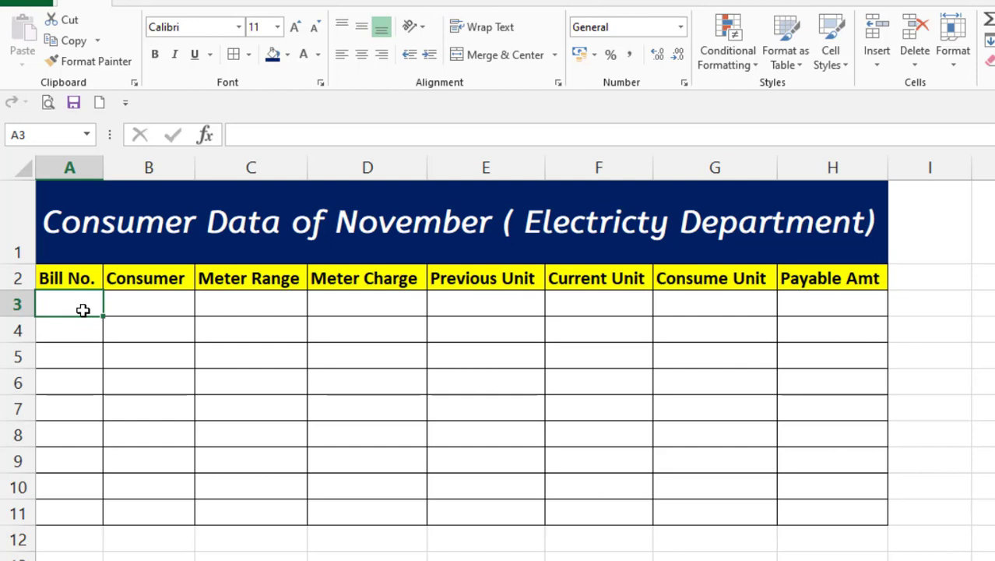
type("31")
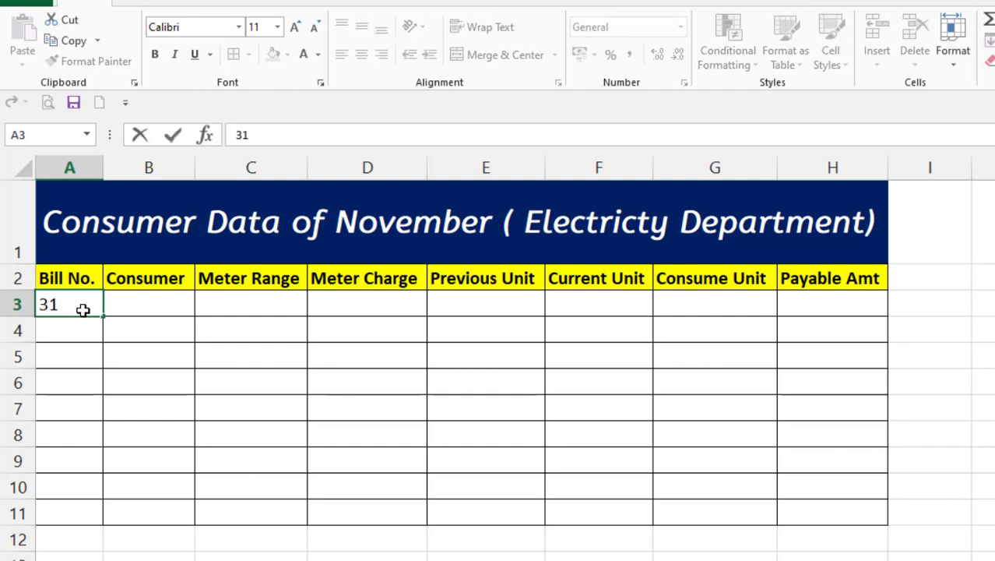
type("254")
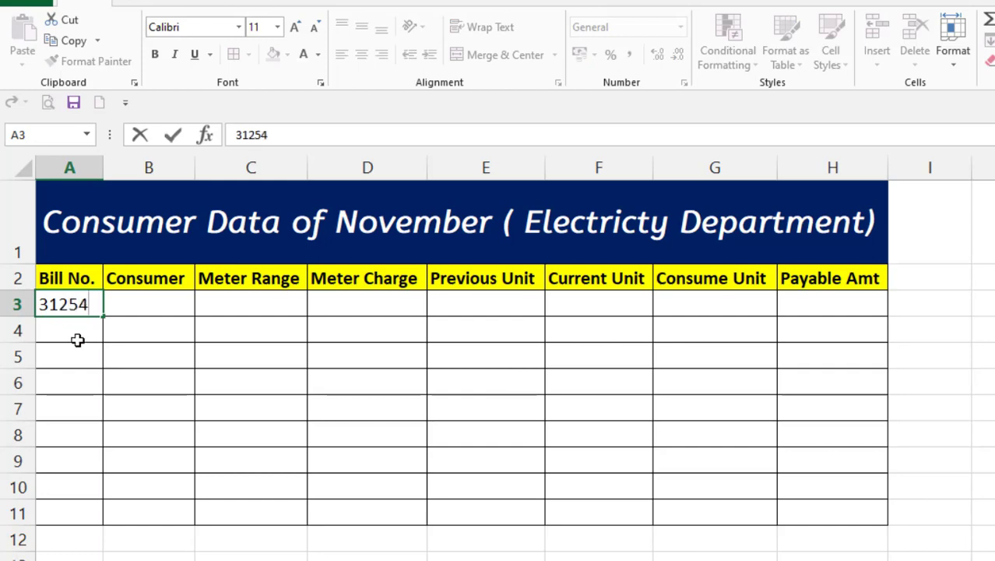
key("Return")
left_click(82, 299)
left_click_drag(103, 315, 103, 420)
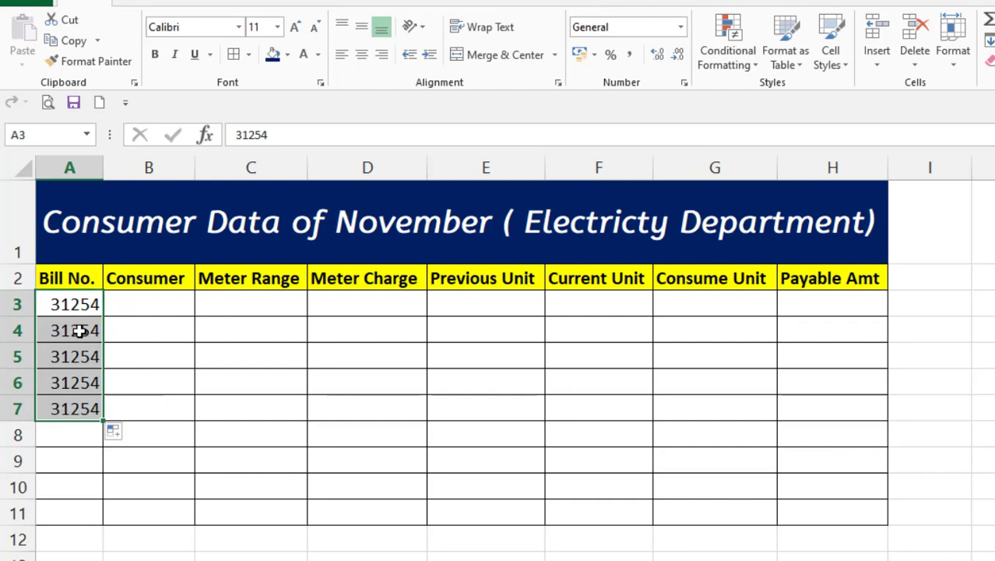
left_click(49, 358)
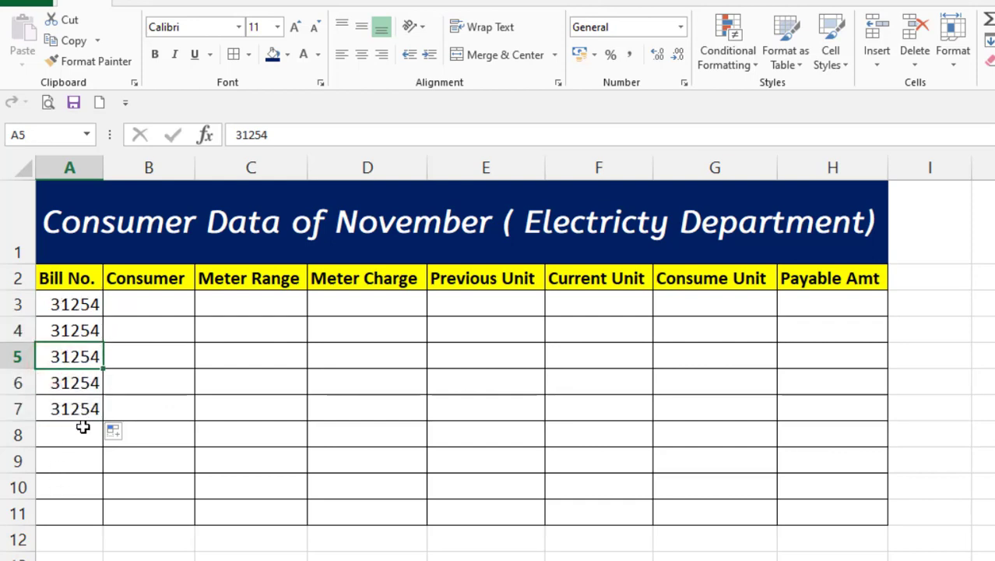
left_click(74, 305)
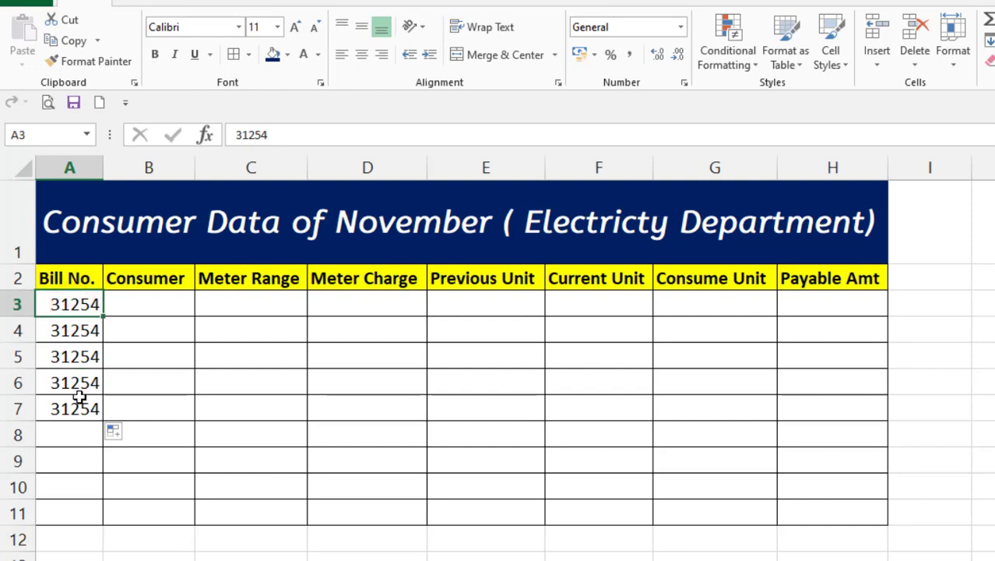
Enter the five consumers' first names in the Consumer column, cells B3 to B7
left_click(160, 308)
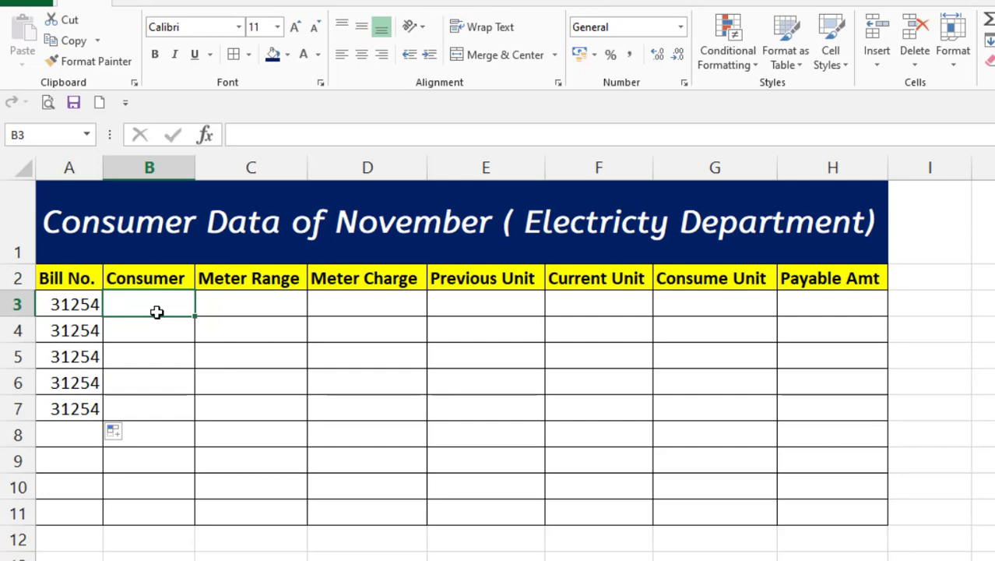
type("Amit")
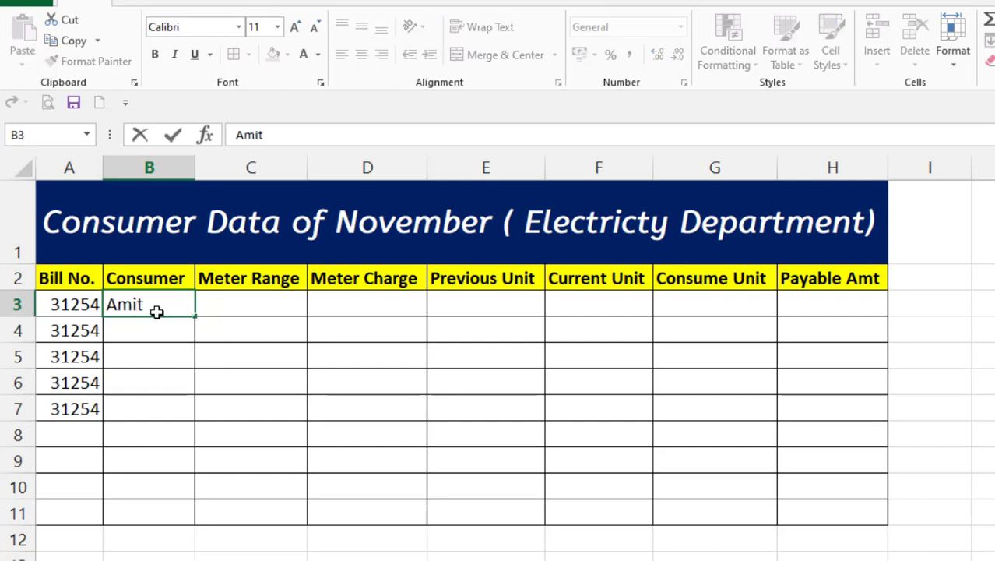
key("Return")
type("Sumit")
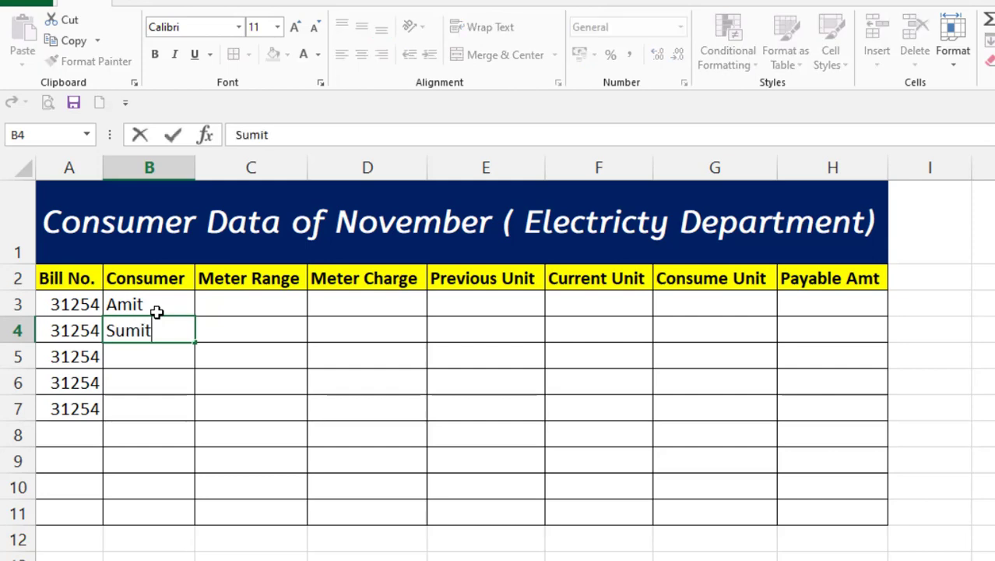
key("Return")
type("Shivam")
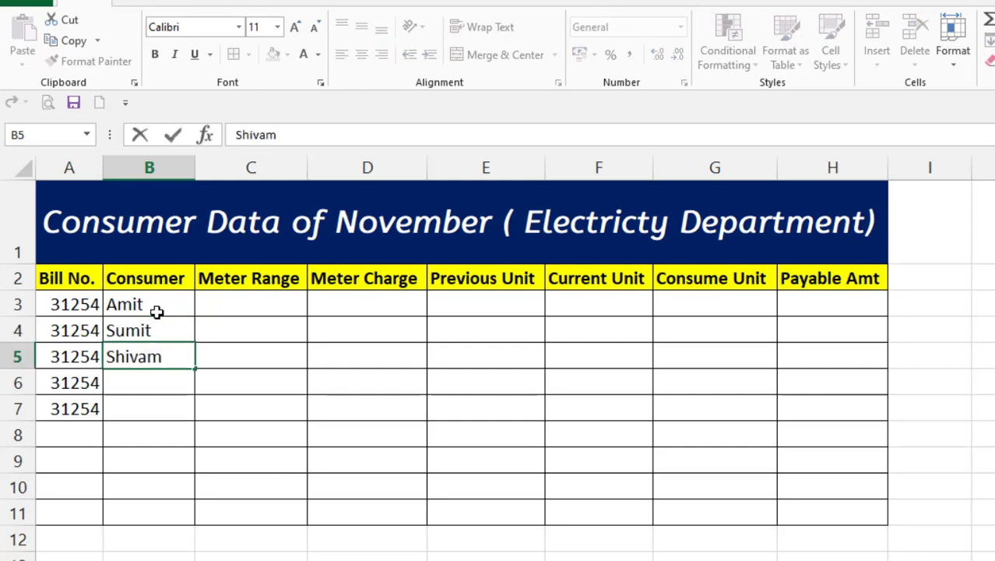
key("Return")
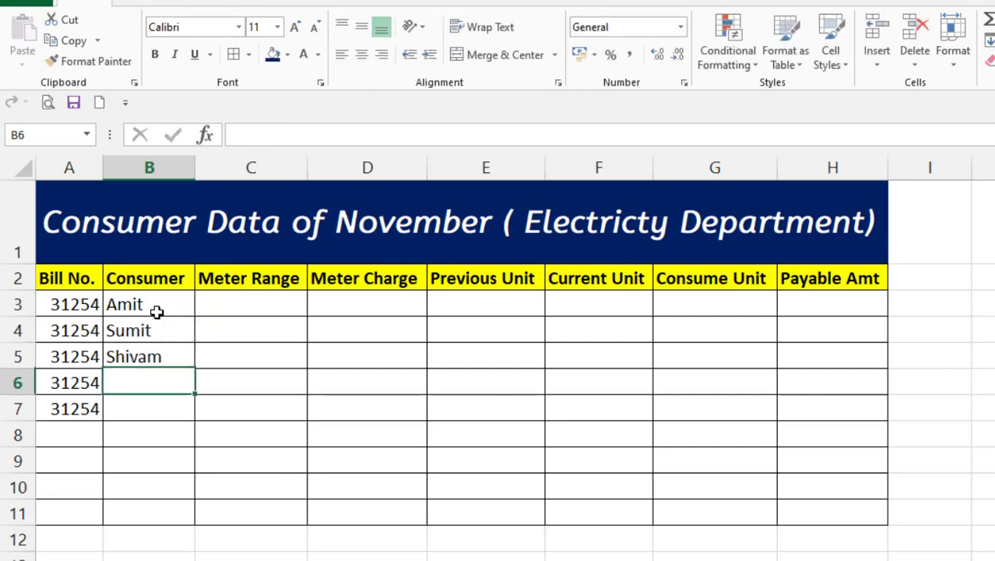
type("Parul")
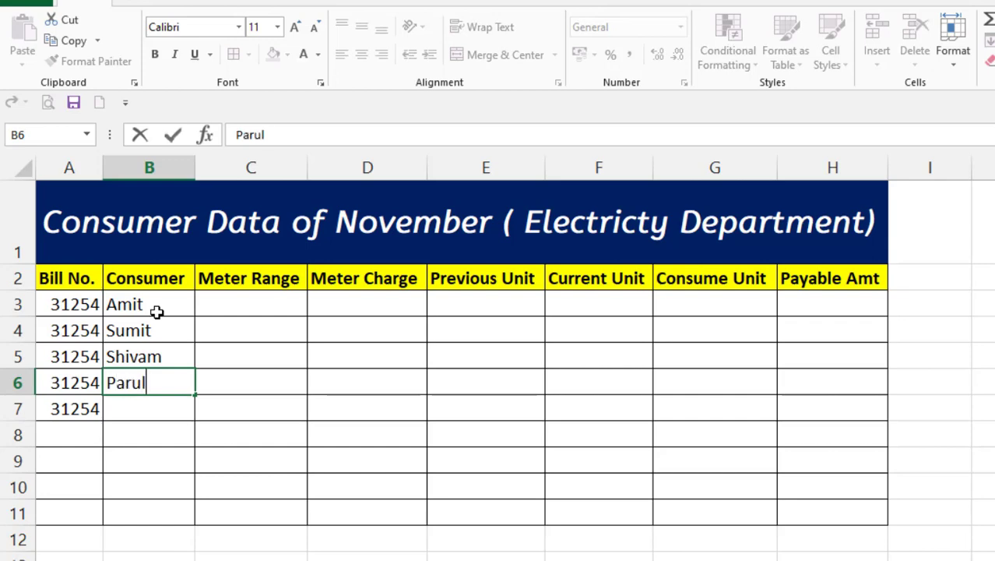
key("Return")
type("Shae")
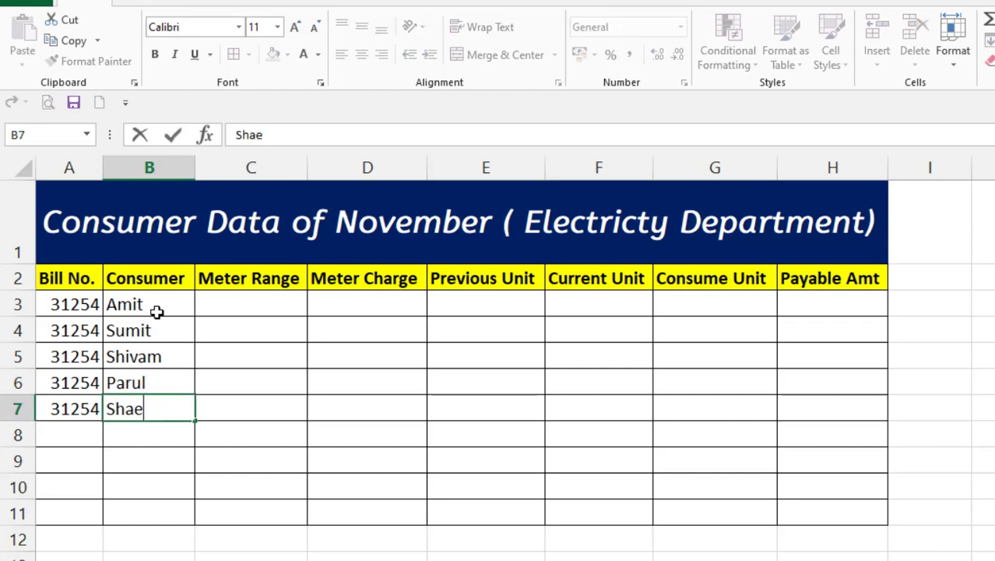
key("BackSpace")
type("wati")
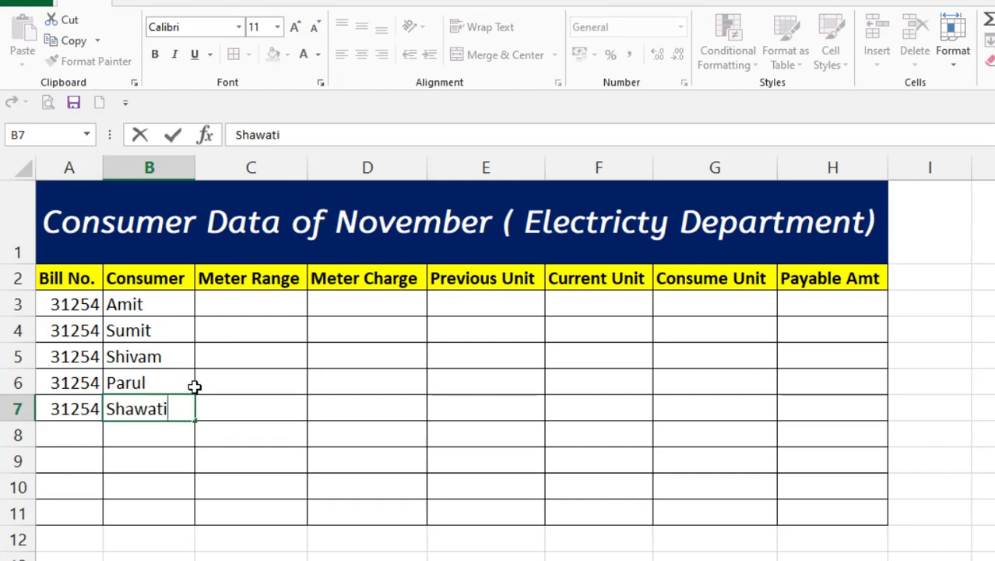
left_click(200, 441)
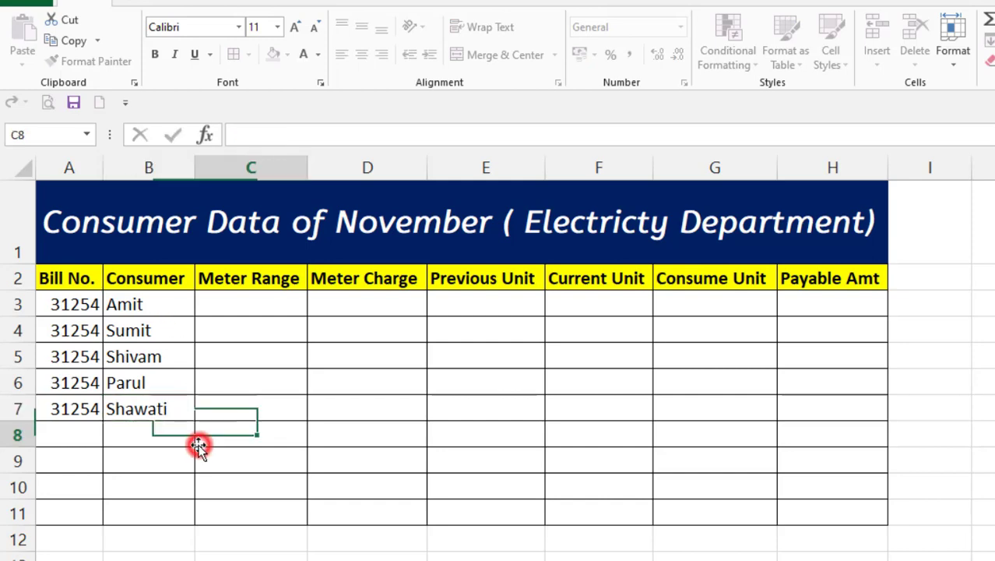
Enter the Meter Range values 2, 3, 4, 1 and 6 in cells C3 to C7
left_click(230, 306)
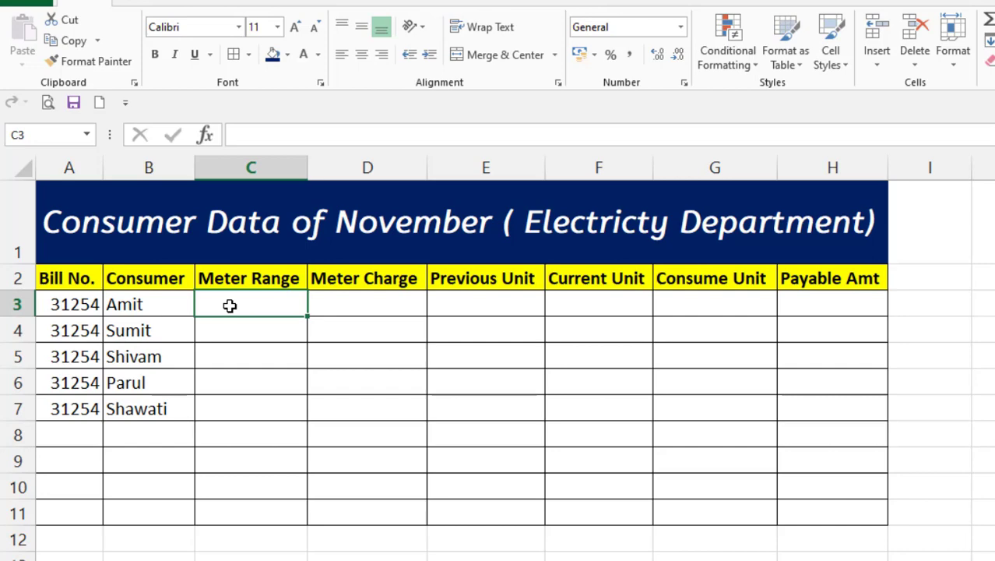
type("2")
key("Return")
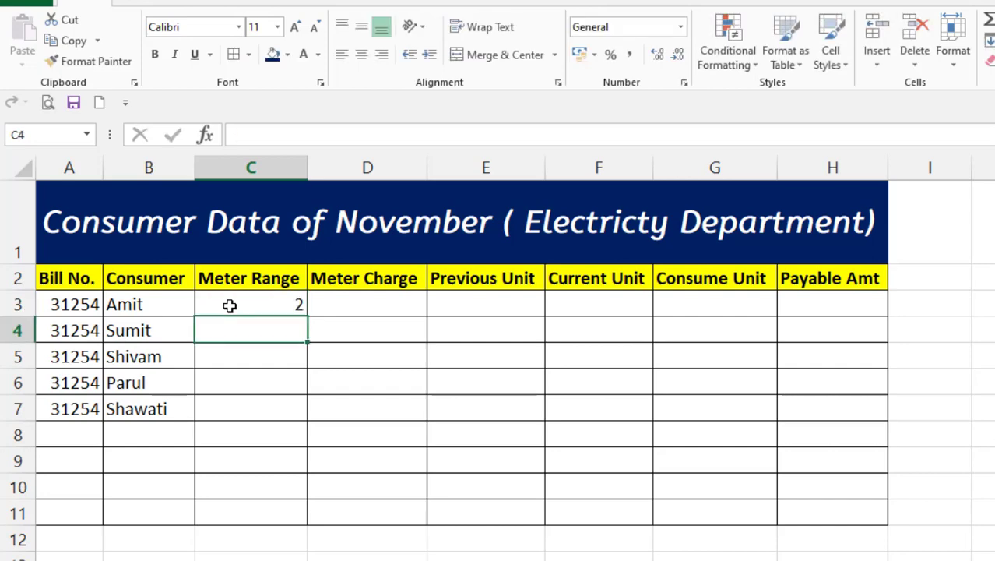
type("3")
key("Return")
type("4")
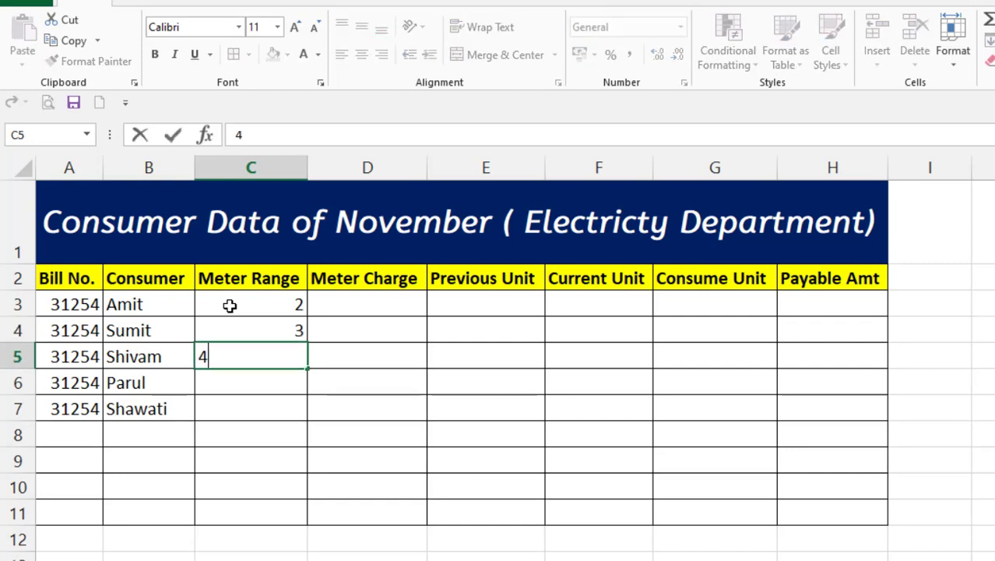
key("Return")
type("2")
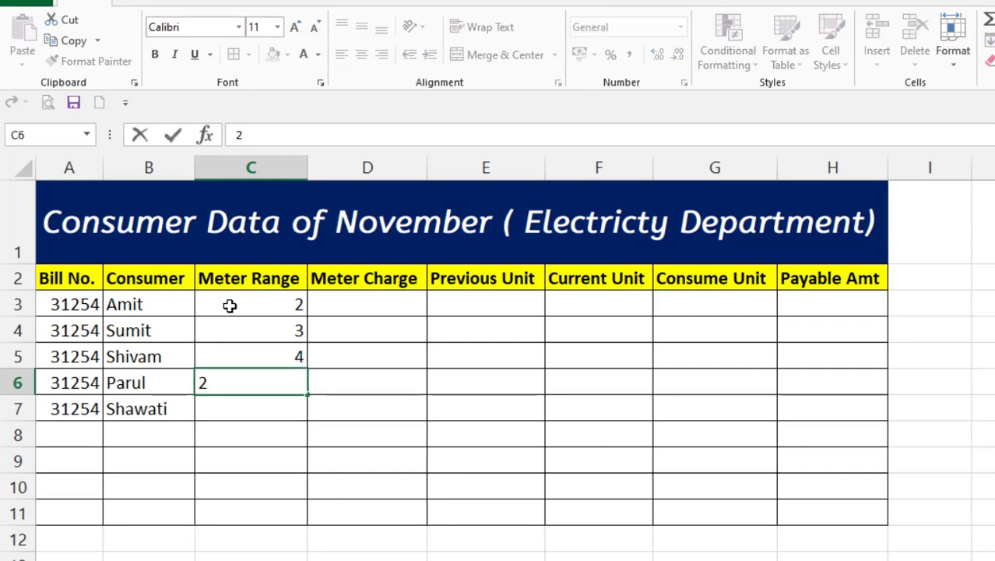
key("BackSpace")
type("1")
key("Return")
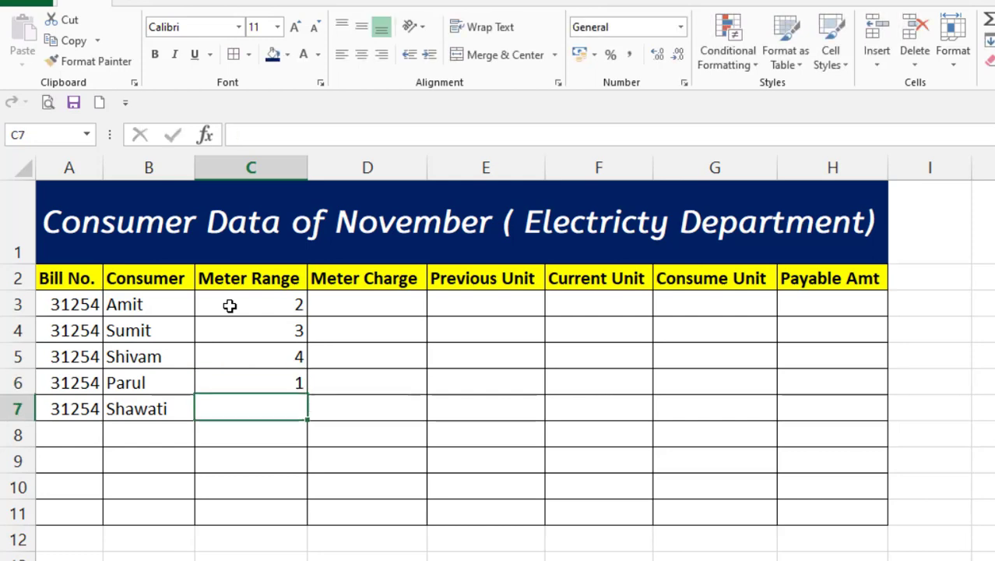
type("6")
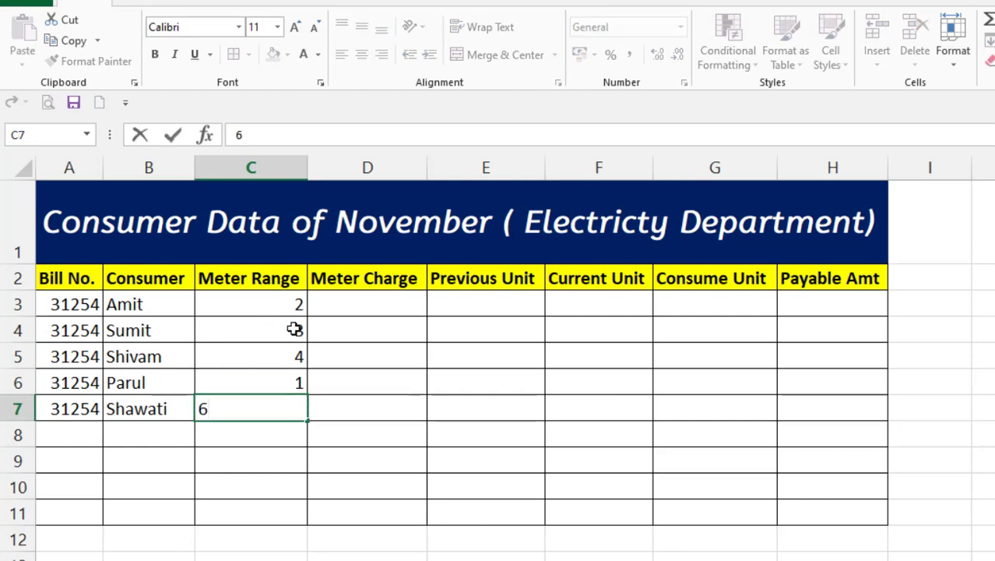
left_click(329, 351)
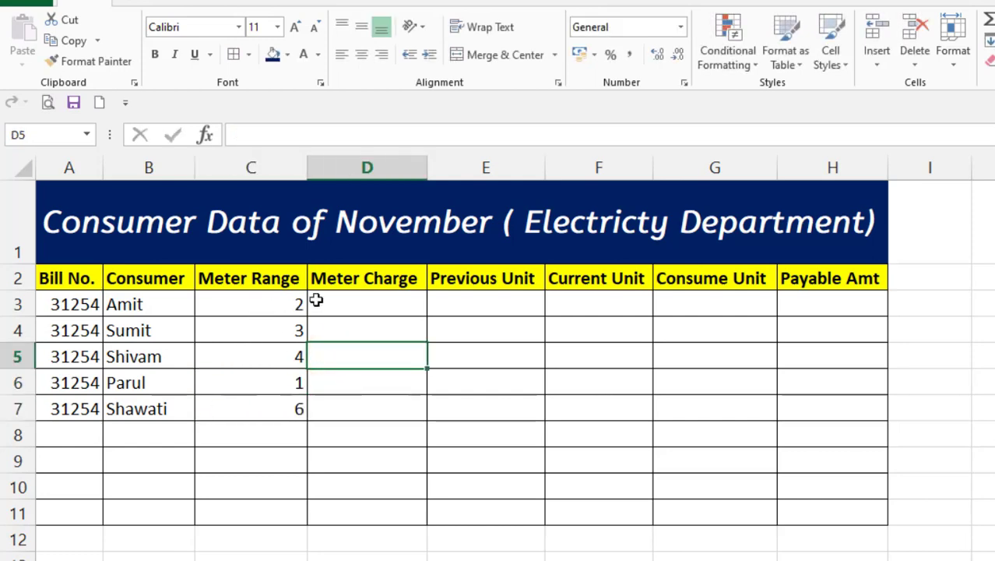
Enter the Meter Charge values 300, 500, 450, 200 and 800 in cells D3 to D7
left_click(346, 304)
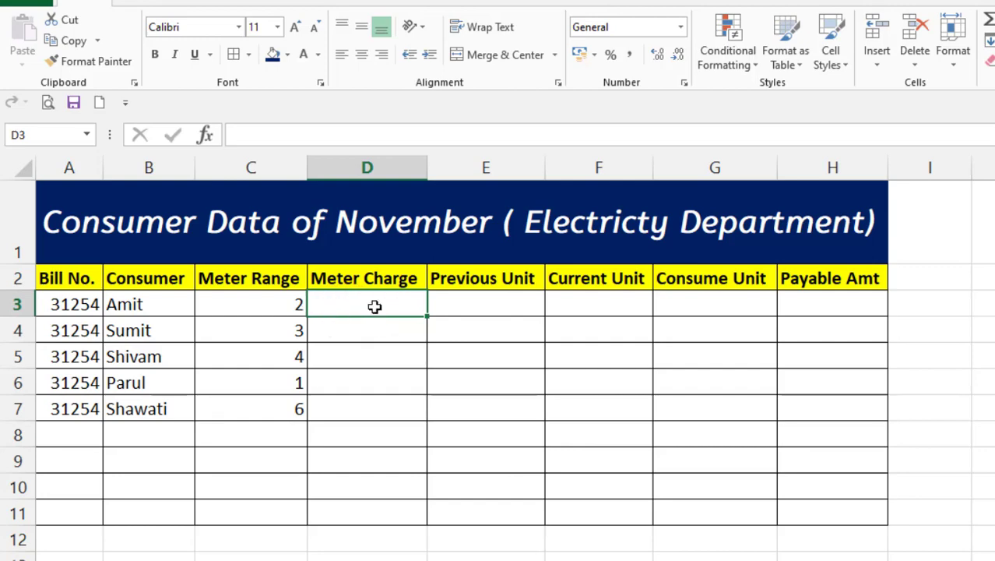
left_click(256, 298)
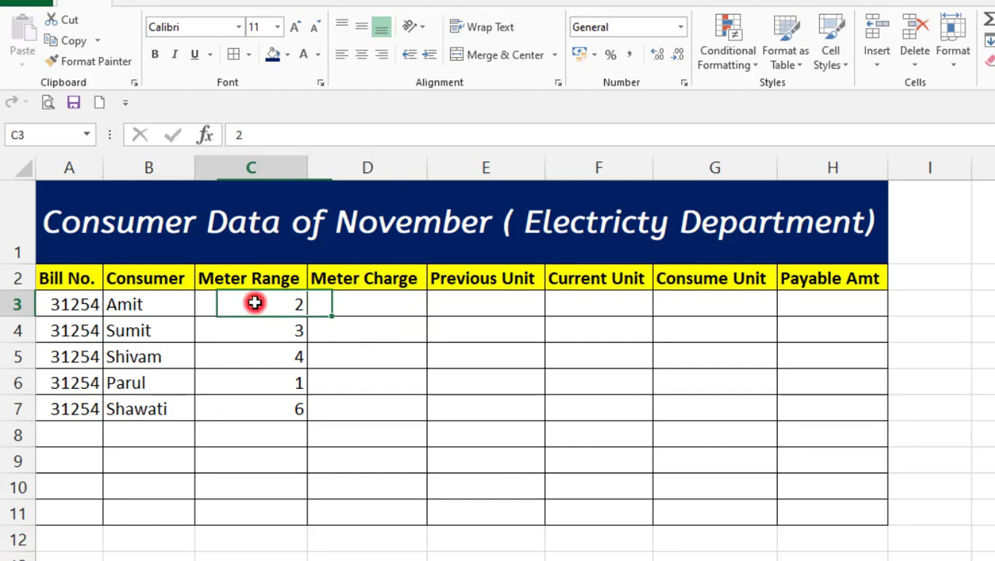
left_click(354, 306)
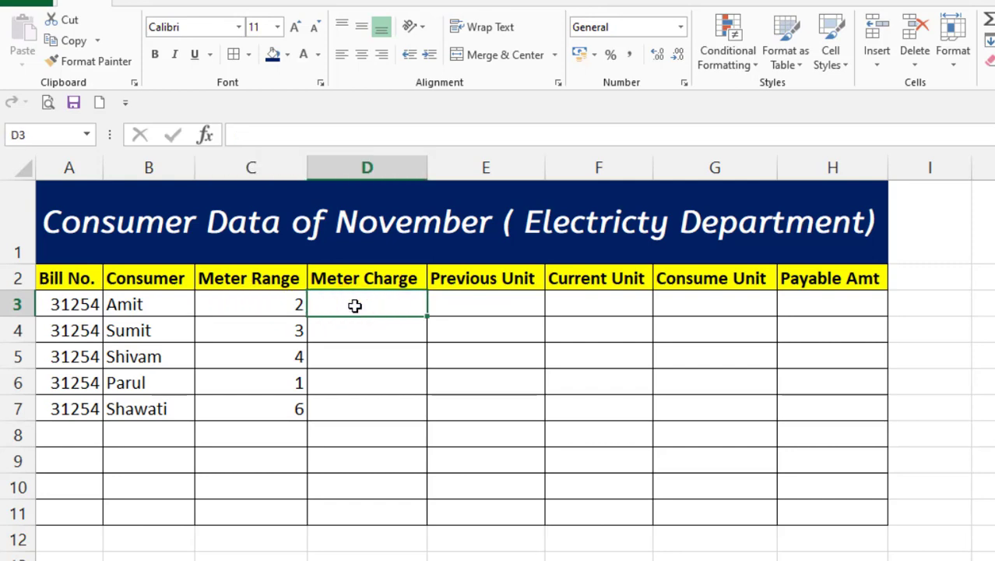
left_click(354, 305)
type("300")
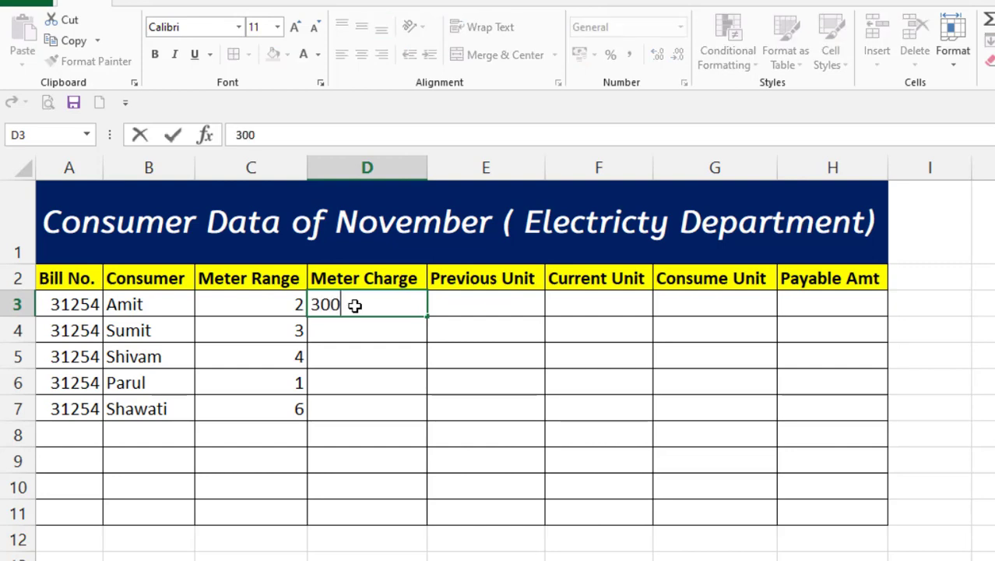
key("Return")
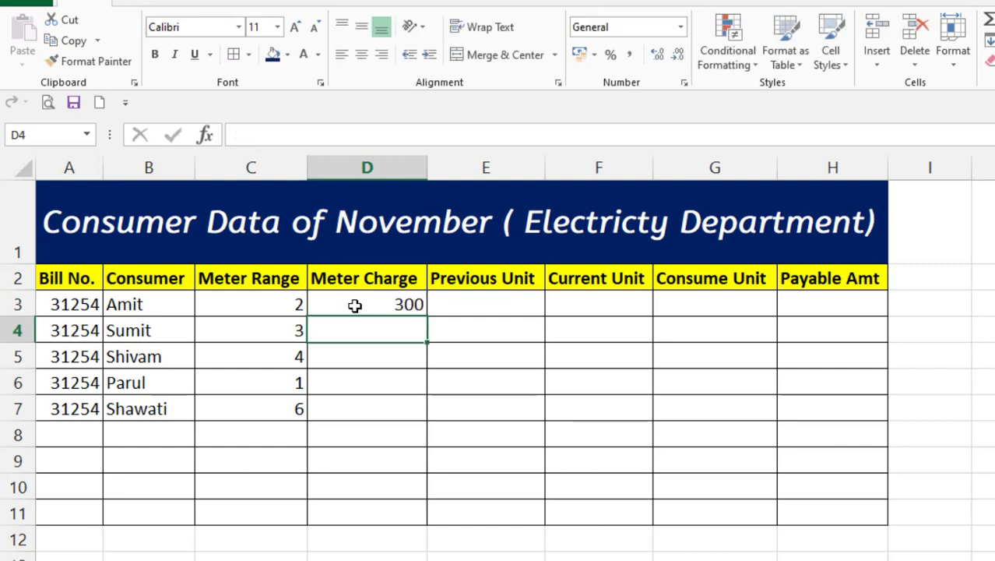
type("500")
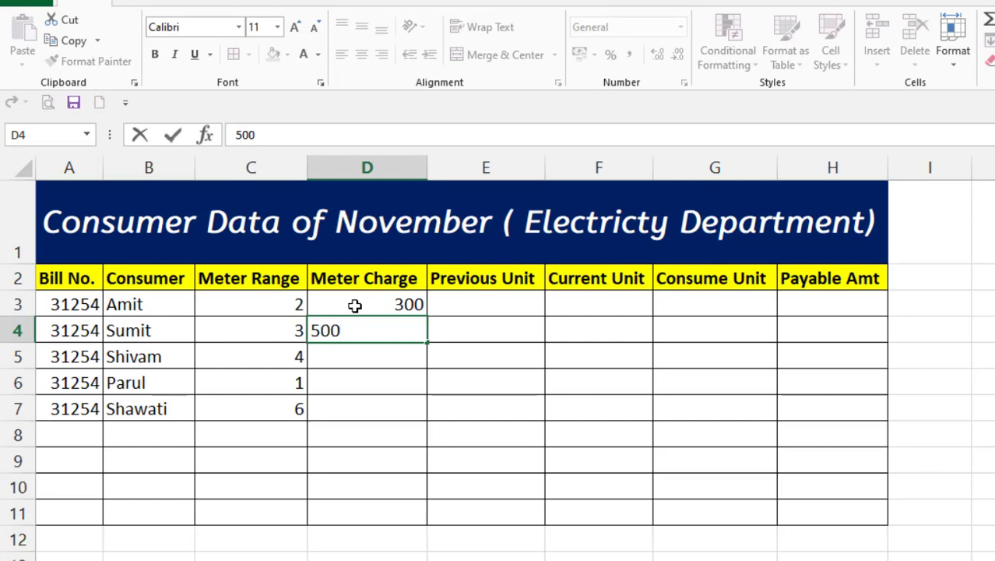
key("Return")
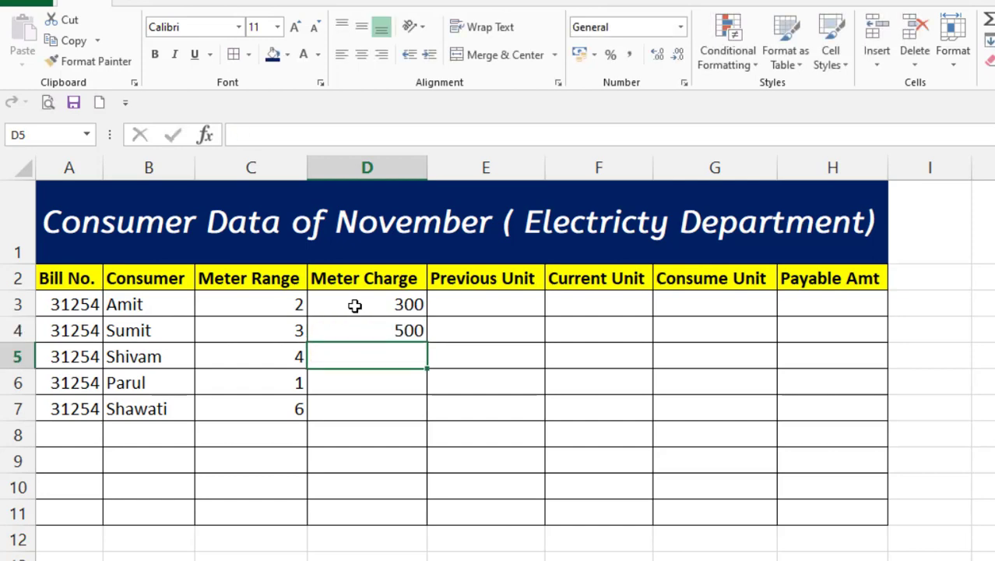
type("450")
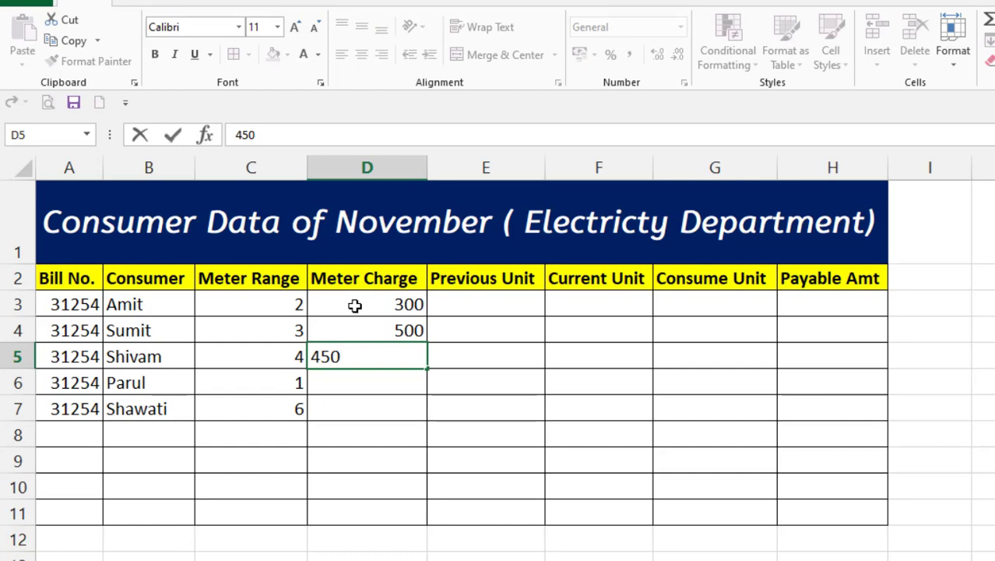
key("Return")
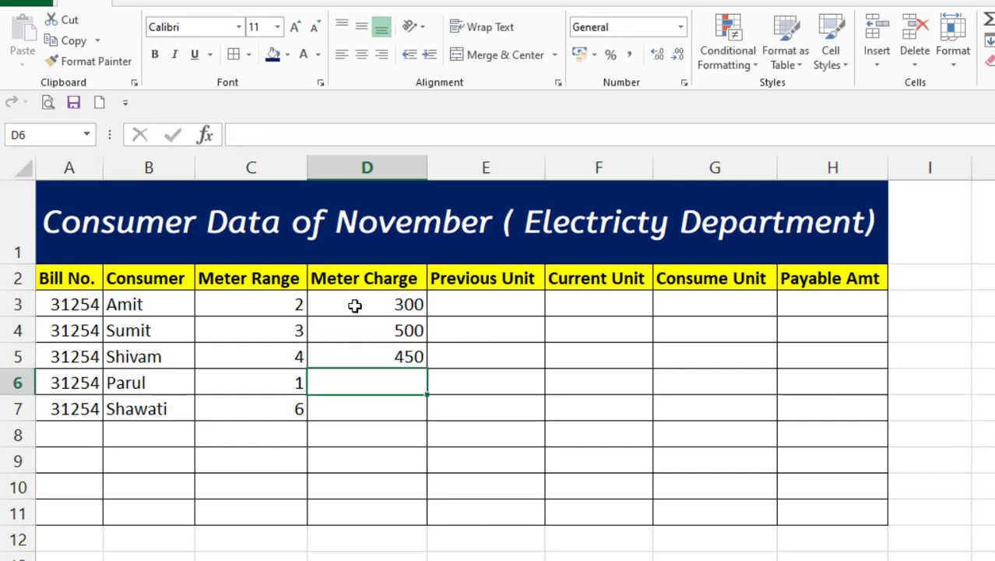
type("200")
key("Return")
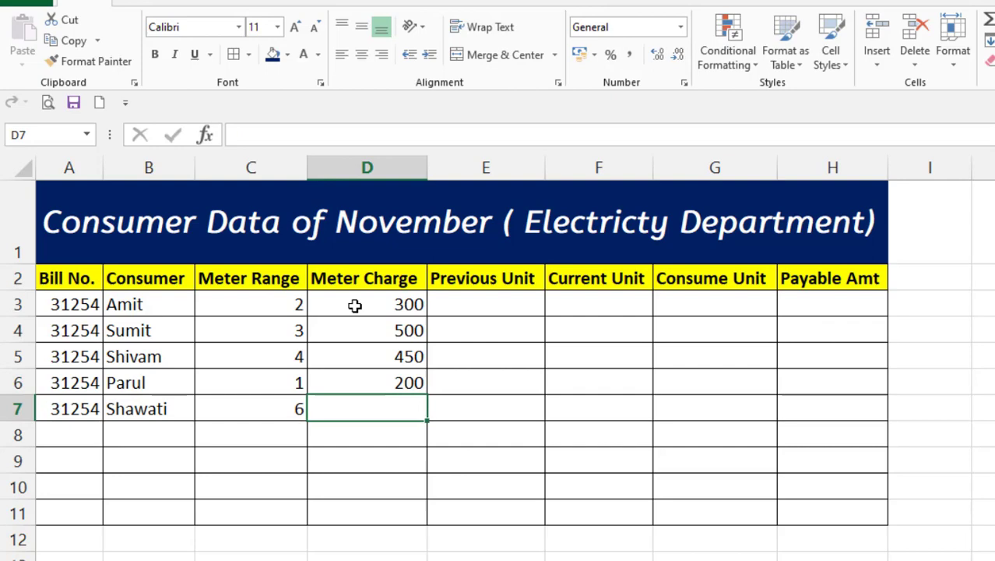
type("800")
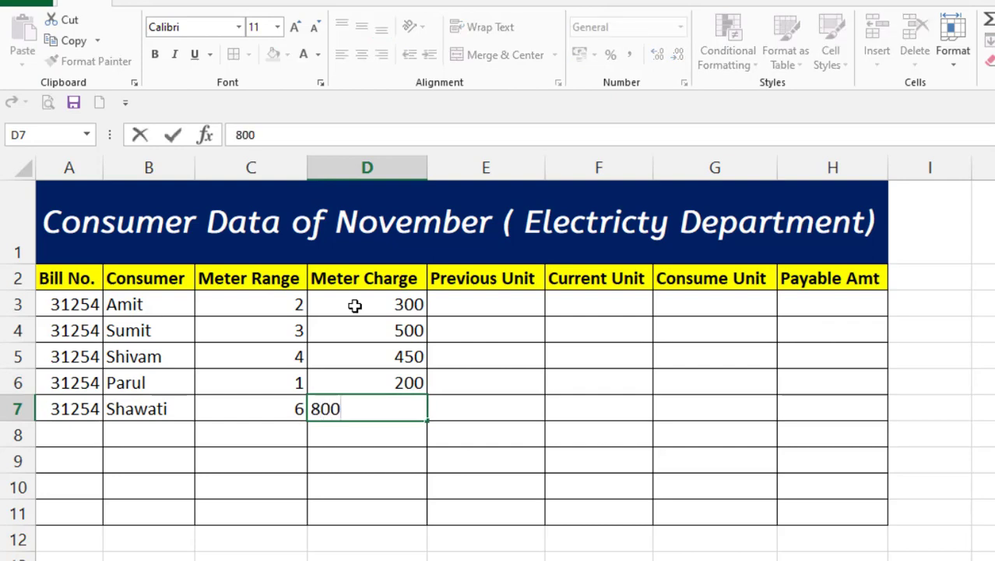
key("Tab")
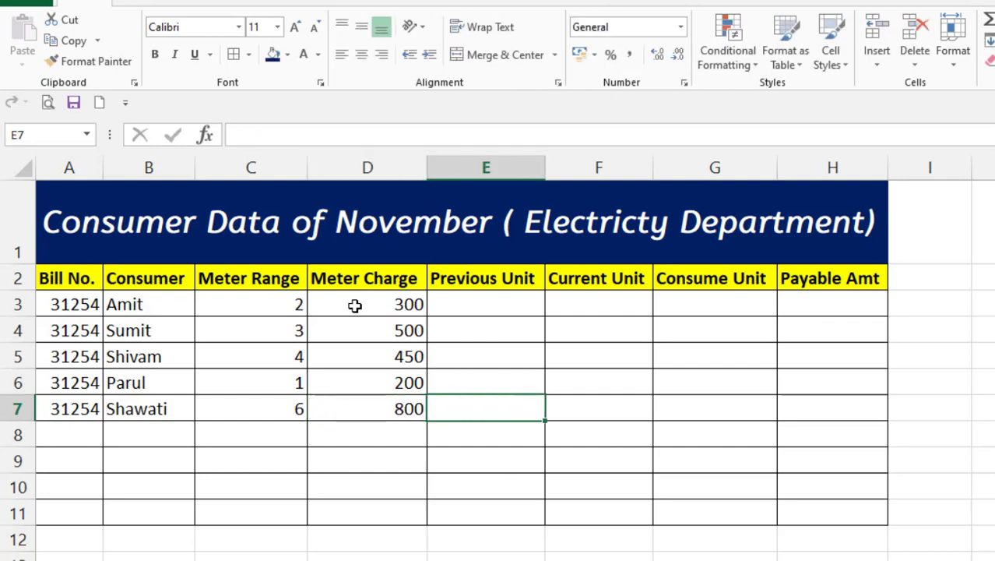
Enter 1450 as the Previous Unit in E3 and 1620 as the Current Unit in F3
left_click(475, 310)
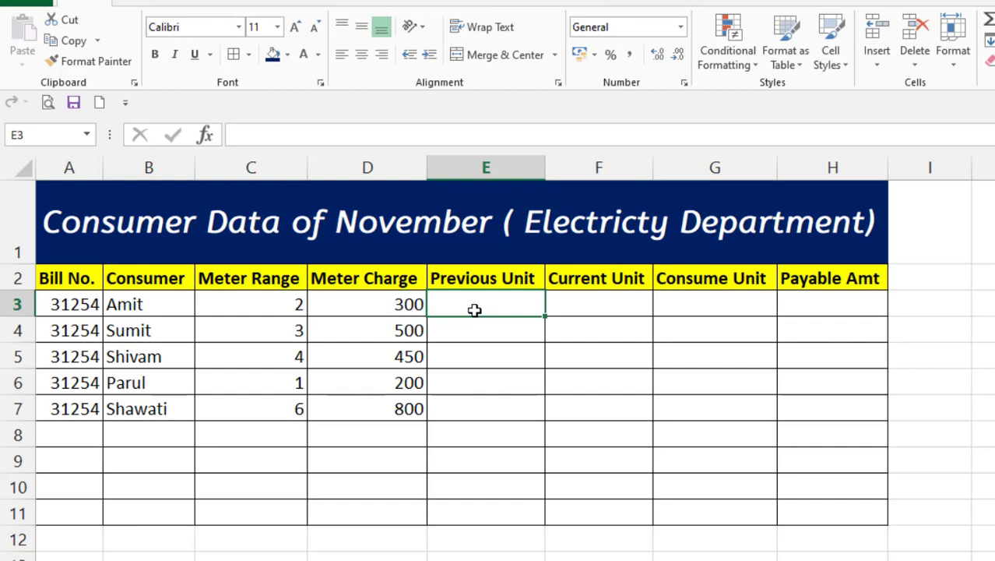
type("1450")
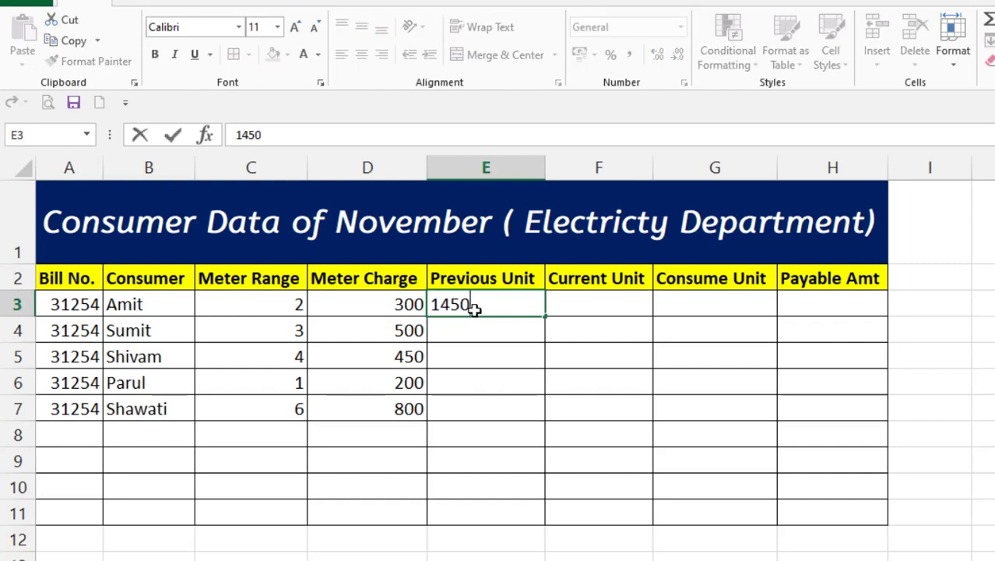
key("Tab")
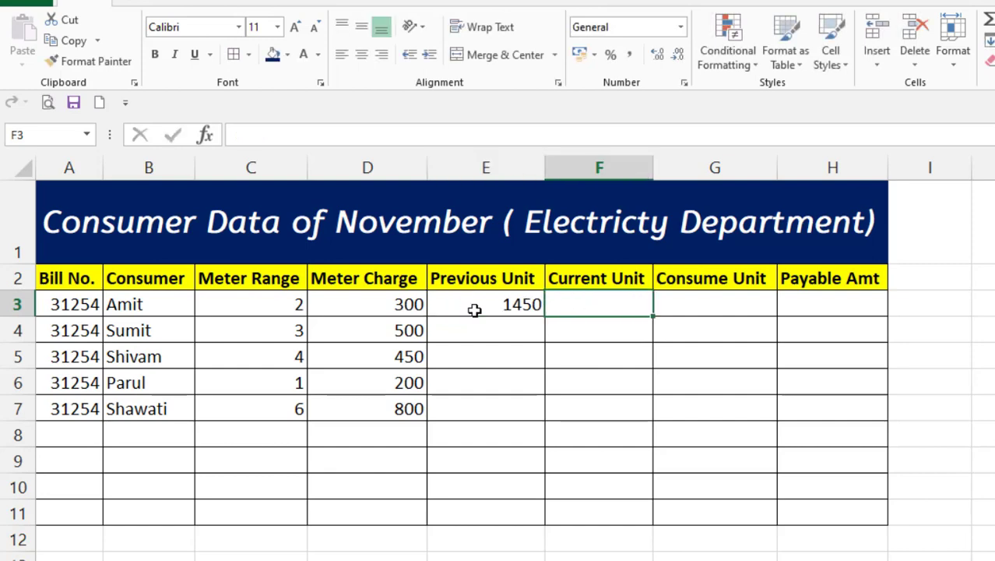
type("1620")
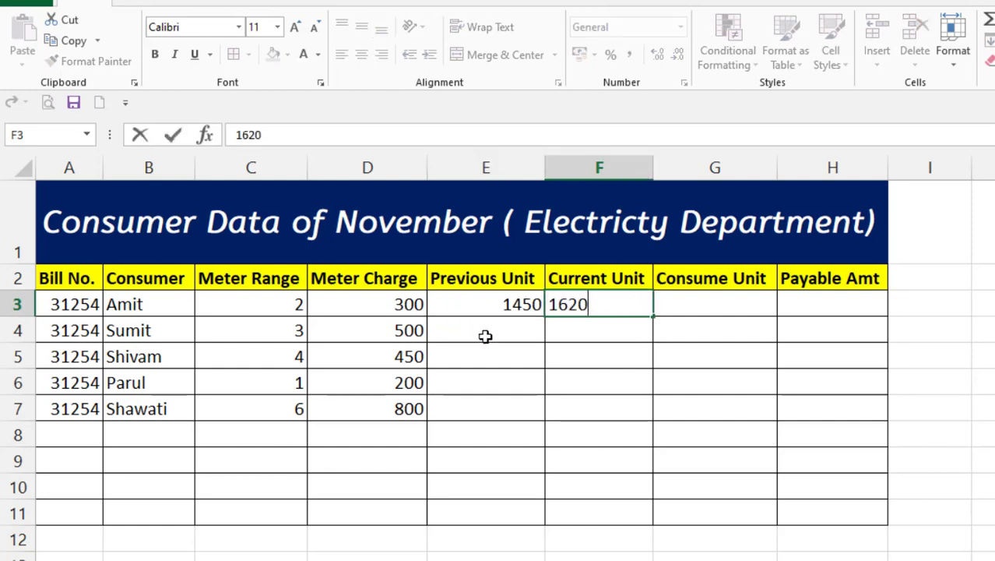
left_click(484, 335)
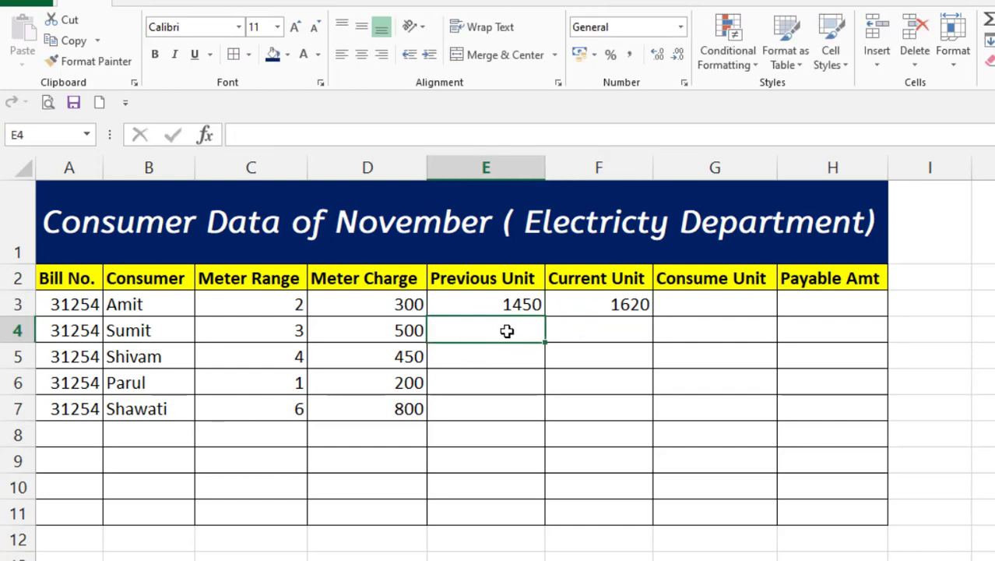
Fill the Previous Unit value from E3 down through E7 as an incrementing series
left_click(499, 304)
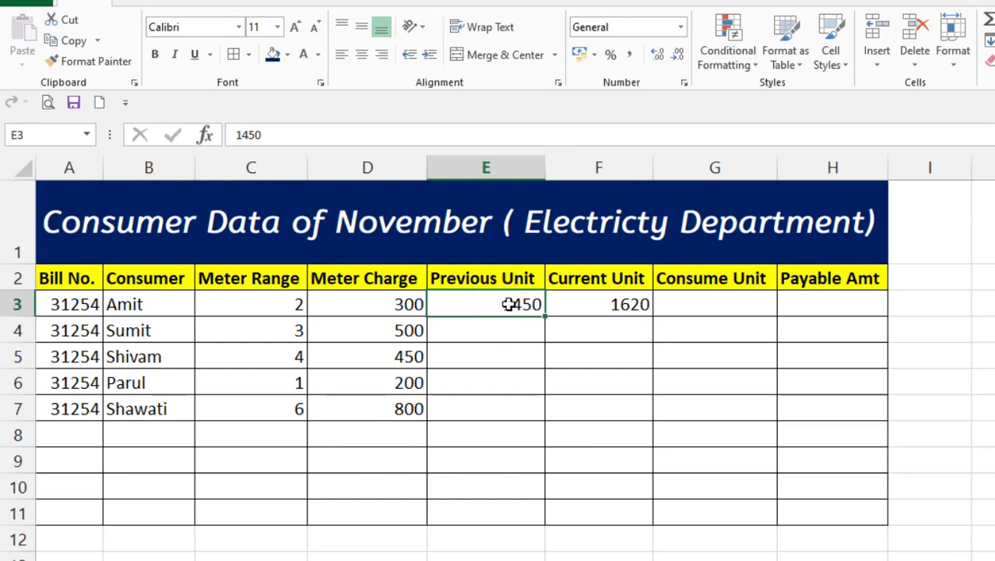
left_click_drag(543, 314, 545, 430)
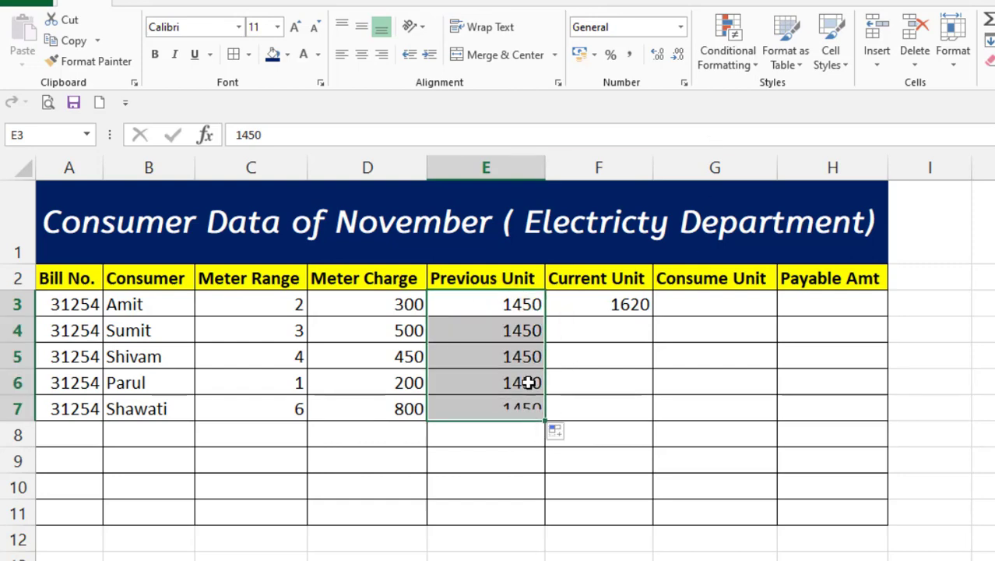
left_click(566, 432)
left_click(582, 475)
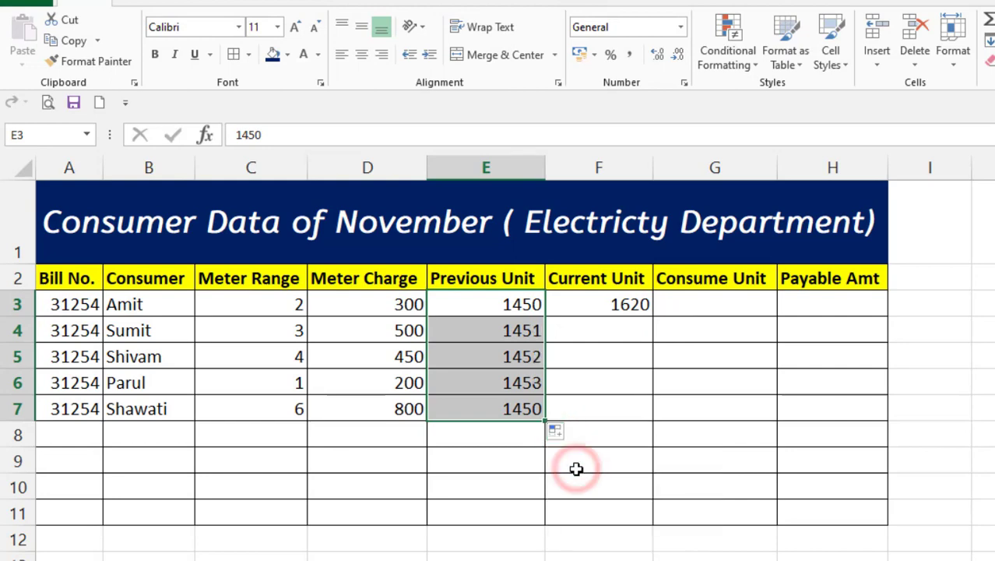
Fill the Current Unit value from F3 down through F7 as an incrementing series
left_click(639, 309)
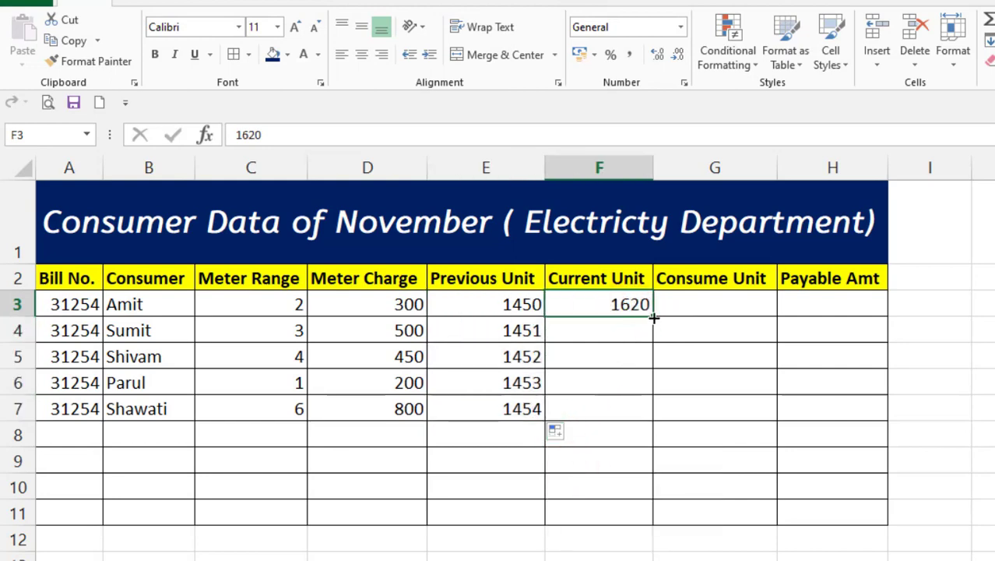
left_click_drag(654, 317, 658, 419)
left_click(678, 432)
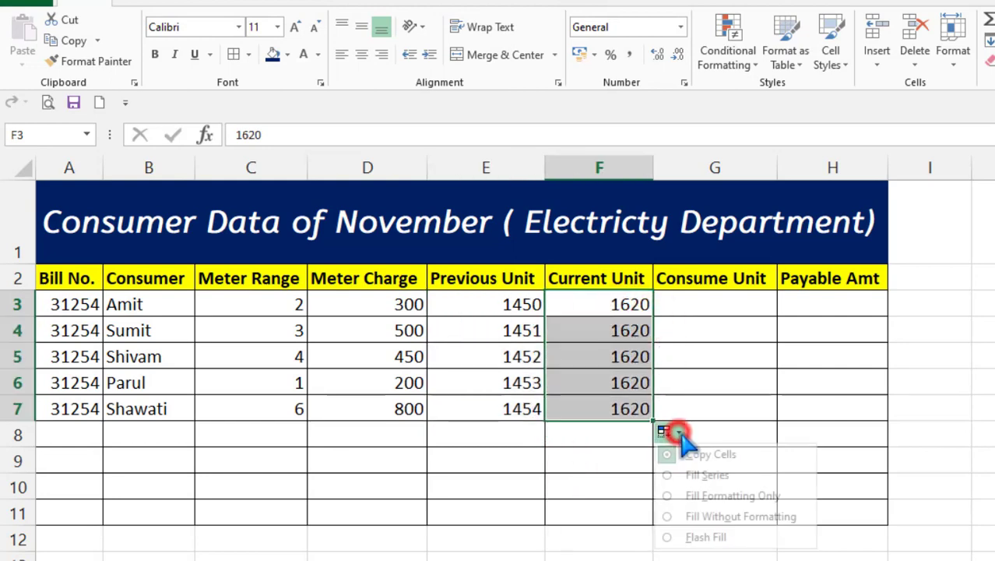
left_click(704, 474)
left_click(677, 334)
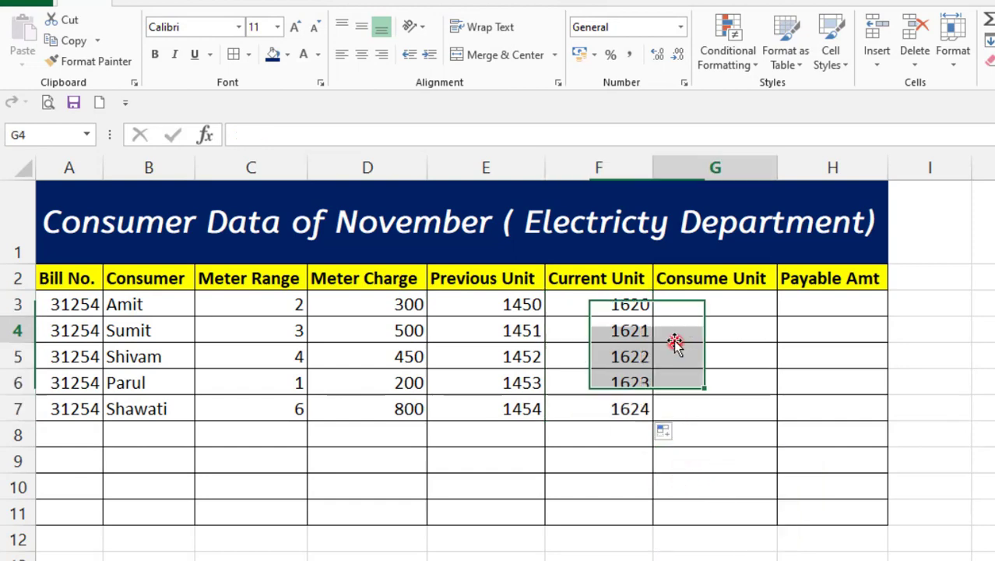
Calculate the Consume Unit in G3 with the formula =F3-E3 and copy it down through G7
left_click(634, 305)
left_click(704, 306)
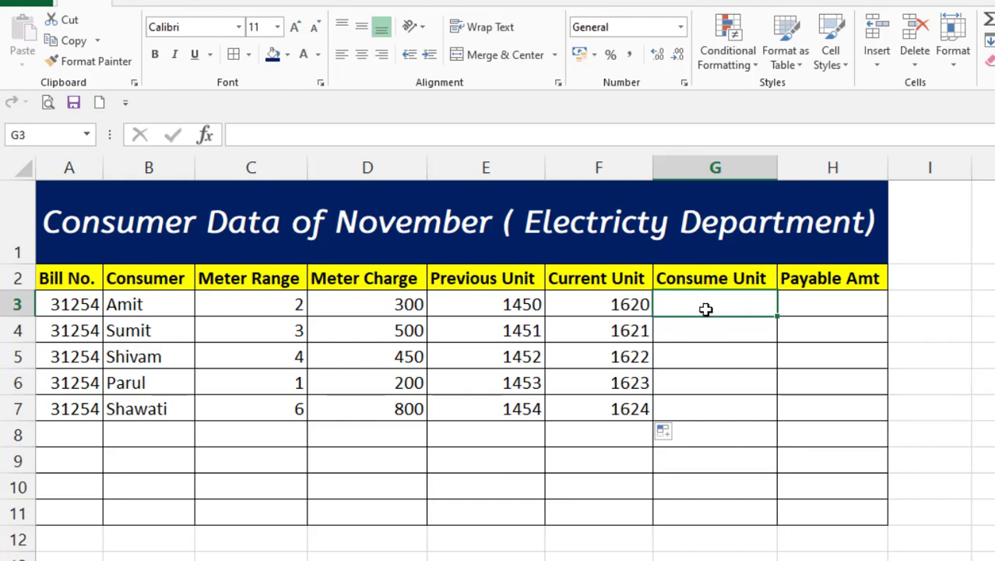
type("=")
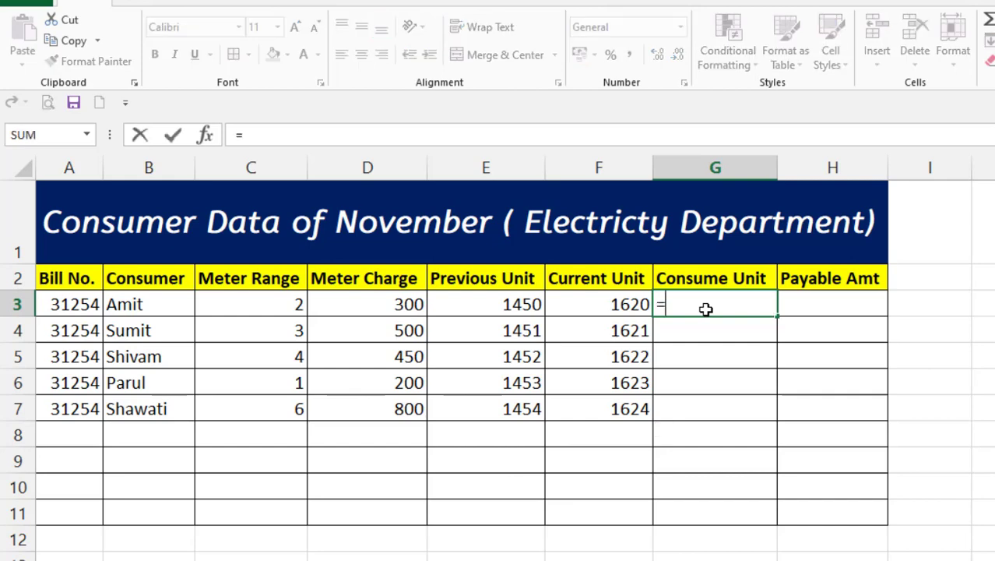
left_click(596, 307)
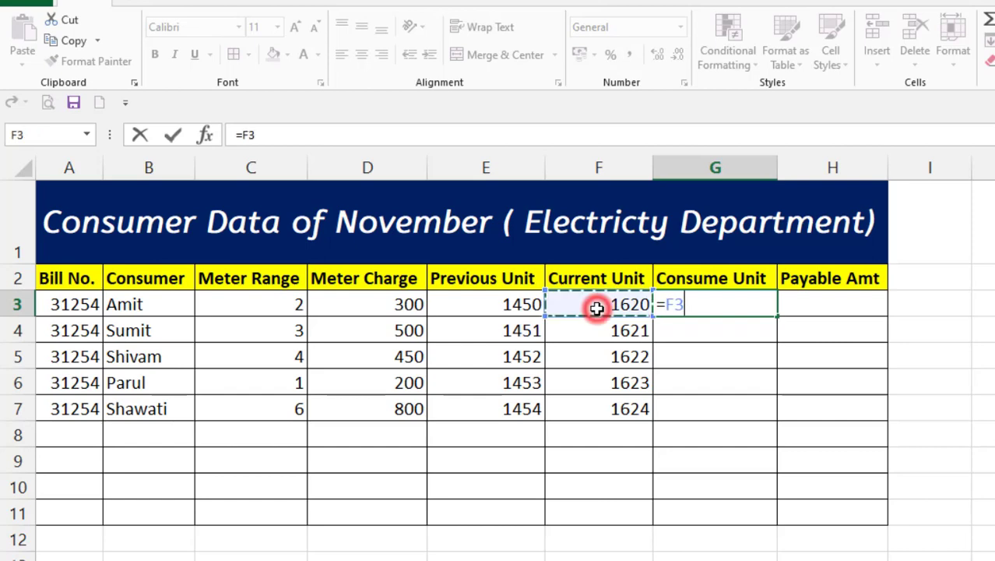
type("-")
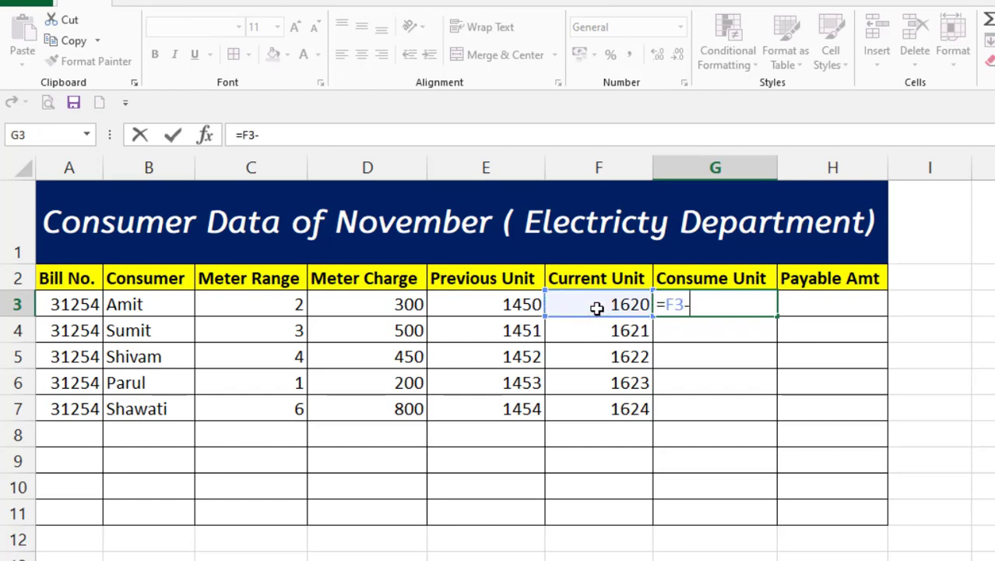
left_click(508, 304)
key("Return")
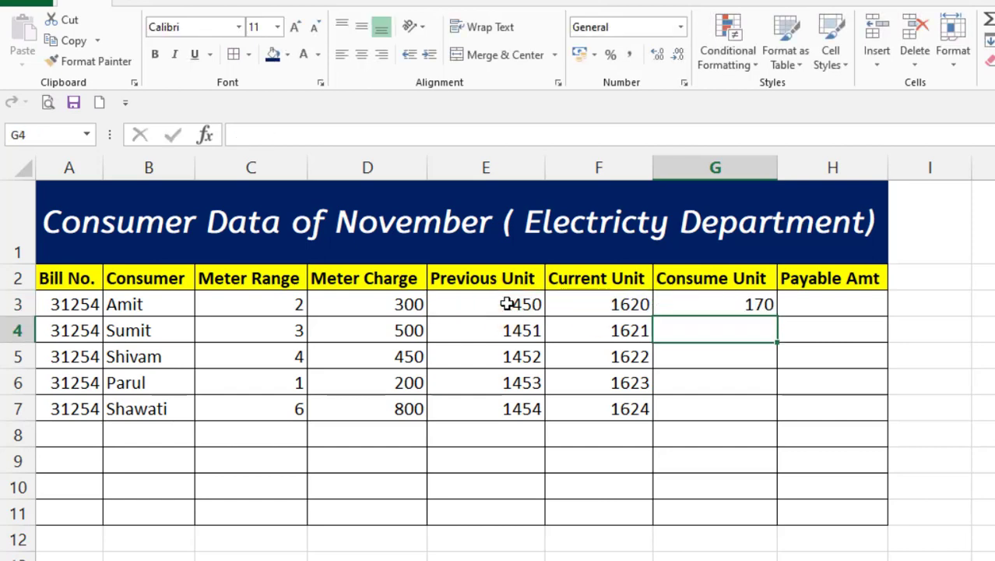
left_click(714, 302)
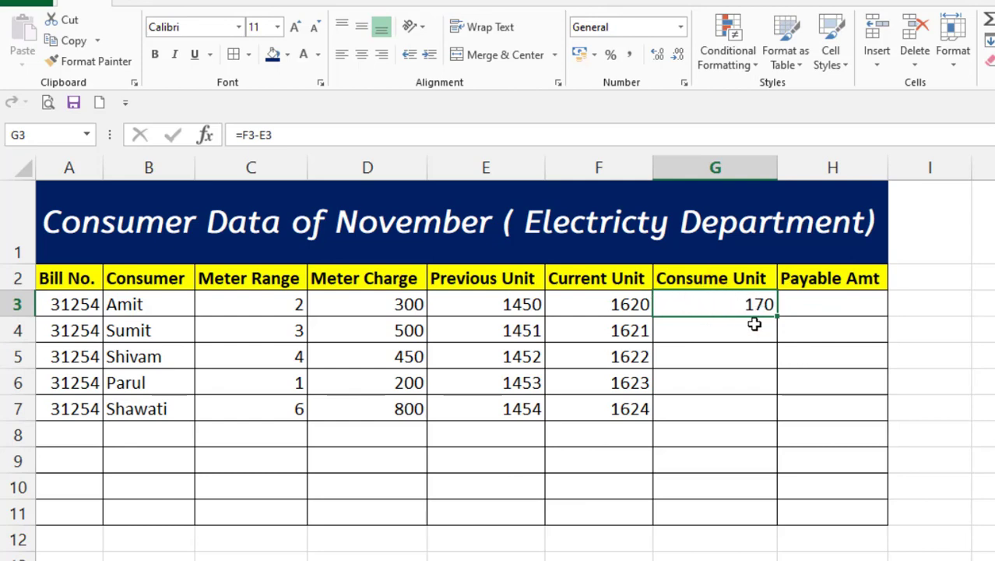
left_click_drag(777, 316, 778, 417)
left_click(719, 300)
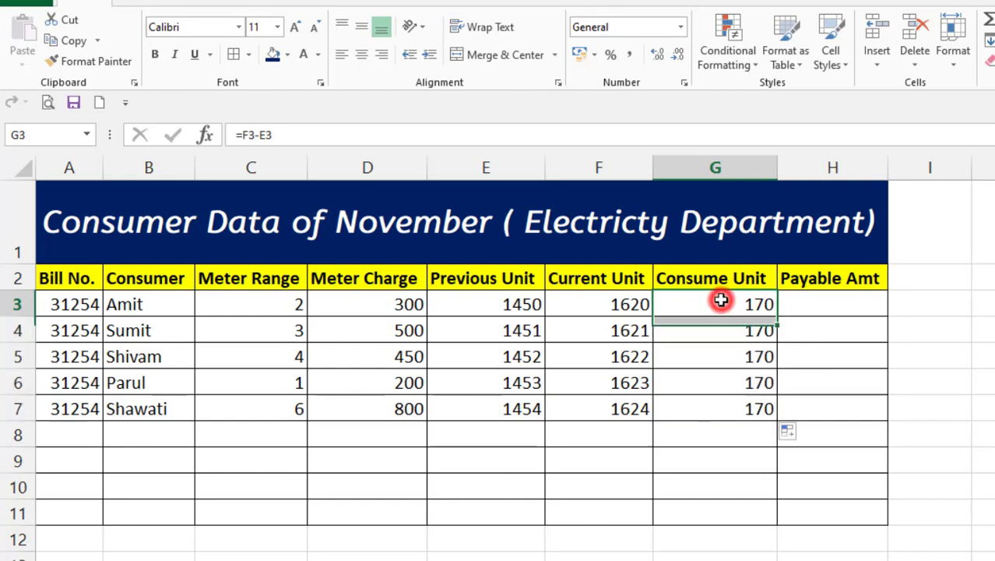
Calculate the Payable Amt in H3 with the formula =6*G3 and copy it down through H7
left_click(820, 304)
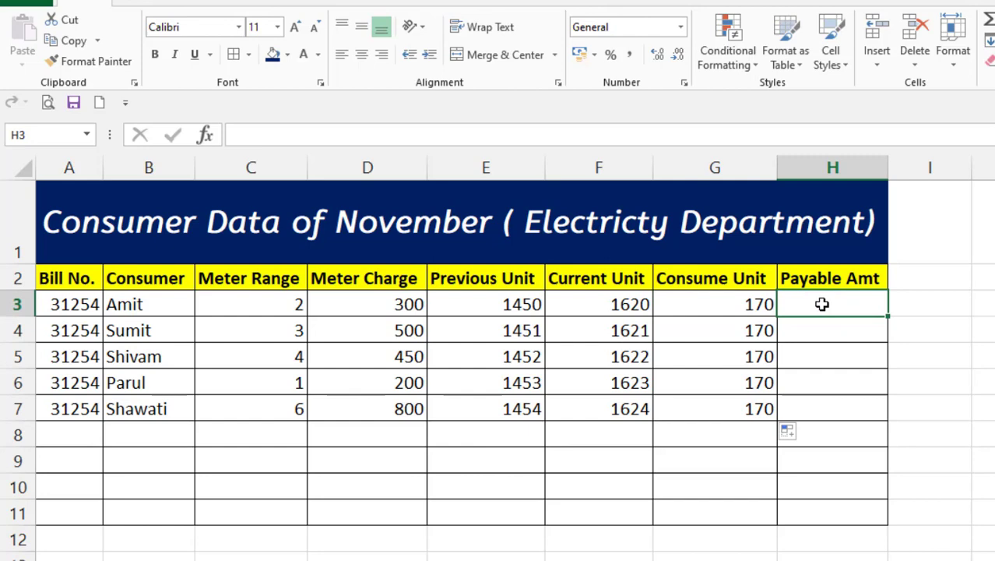
type("=")
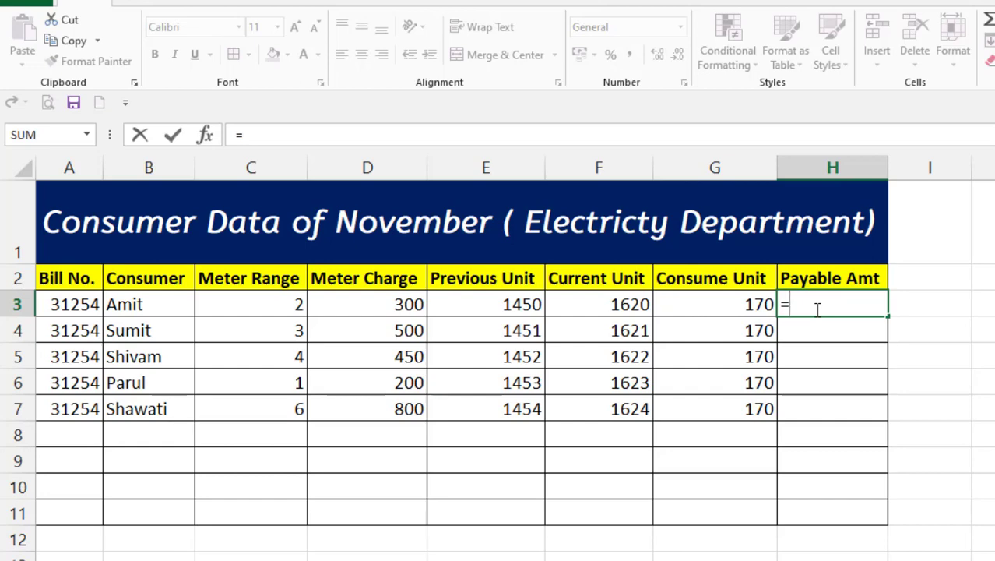
type("6*")
left_click(716, 307)
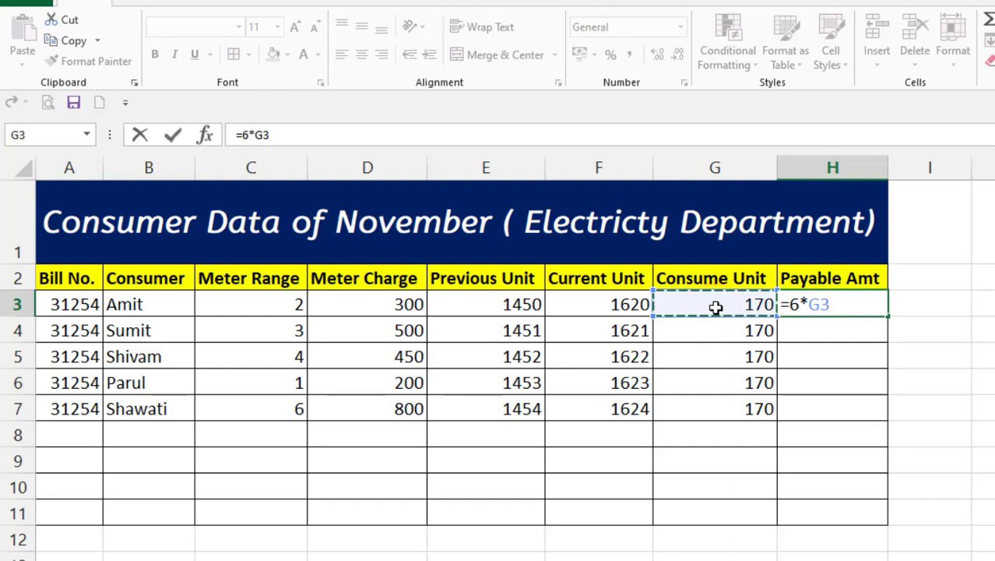
key("Return")
left_click(859, 306)
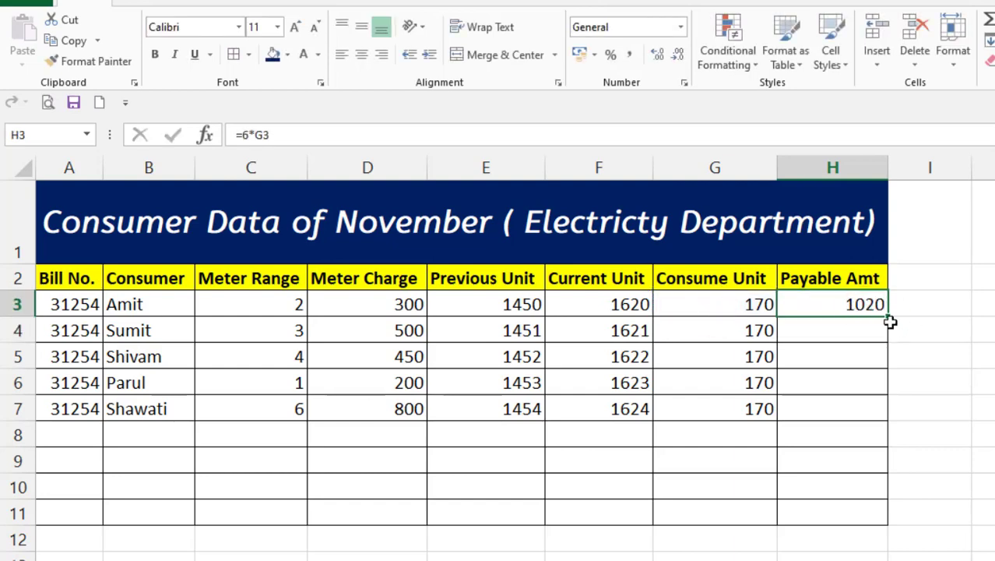
left_click_drag(888, 315, 896, 420)
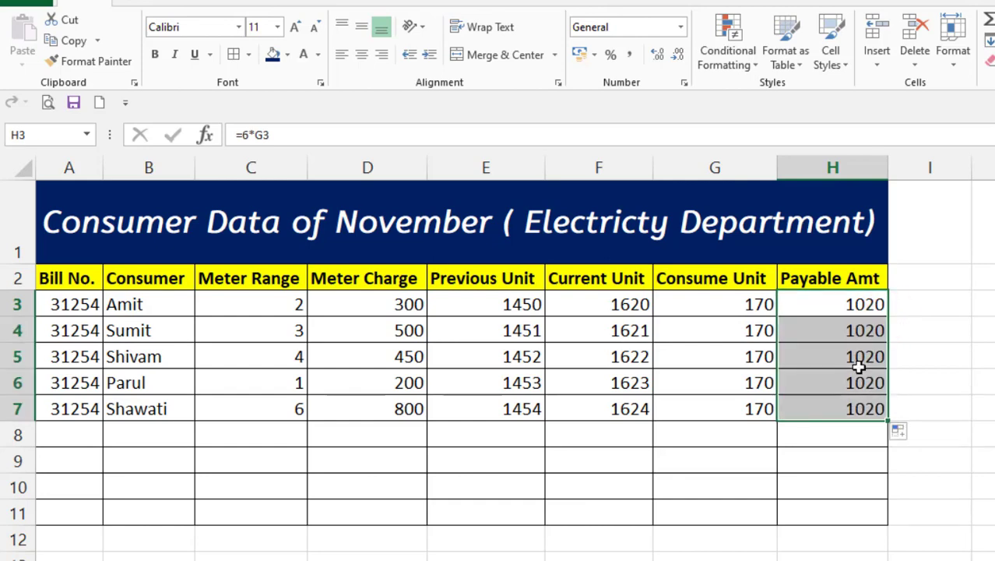
Center the headers and consumer data in A2:H7 both horizontally and vertically
left_click(695, 340)
left_click(816, 304)
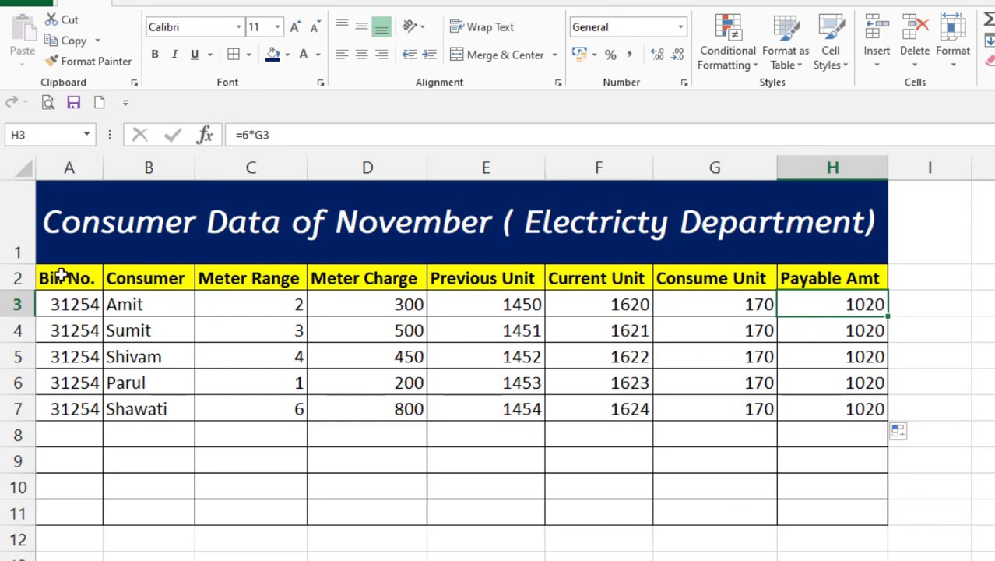
mouse_move(53, 278)
left_mouse_down()
mouse_move(257, 323)
mouse_move(821, 405)
left_mouse_up()
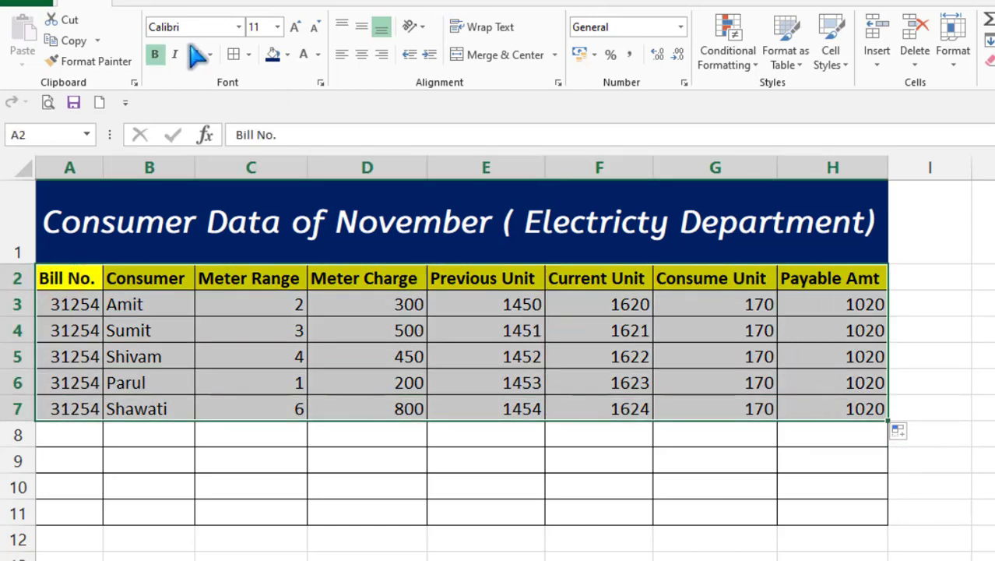
left_click(361, 54)
left_click(367, 28)
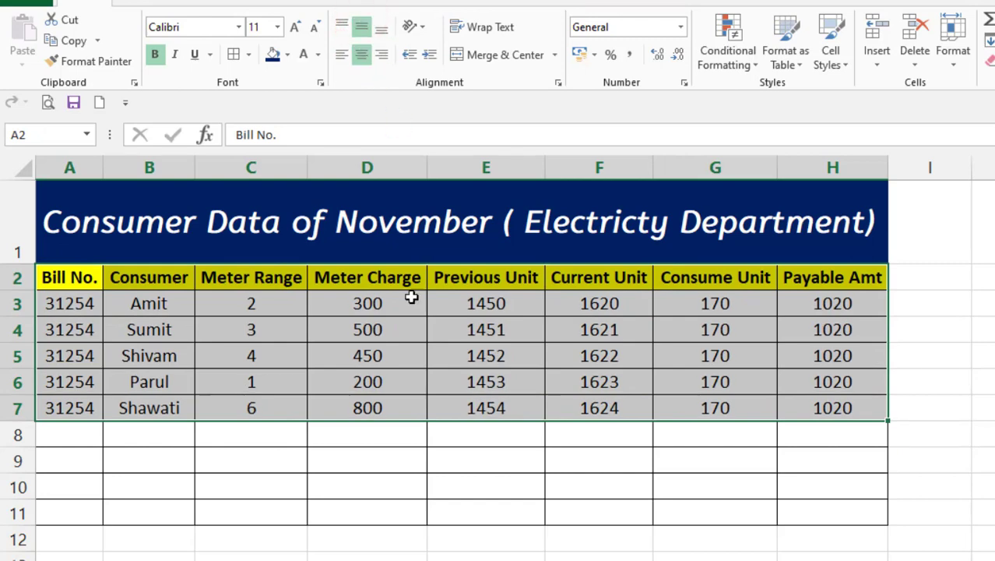
left_click(402, 367)
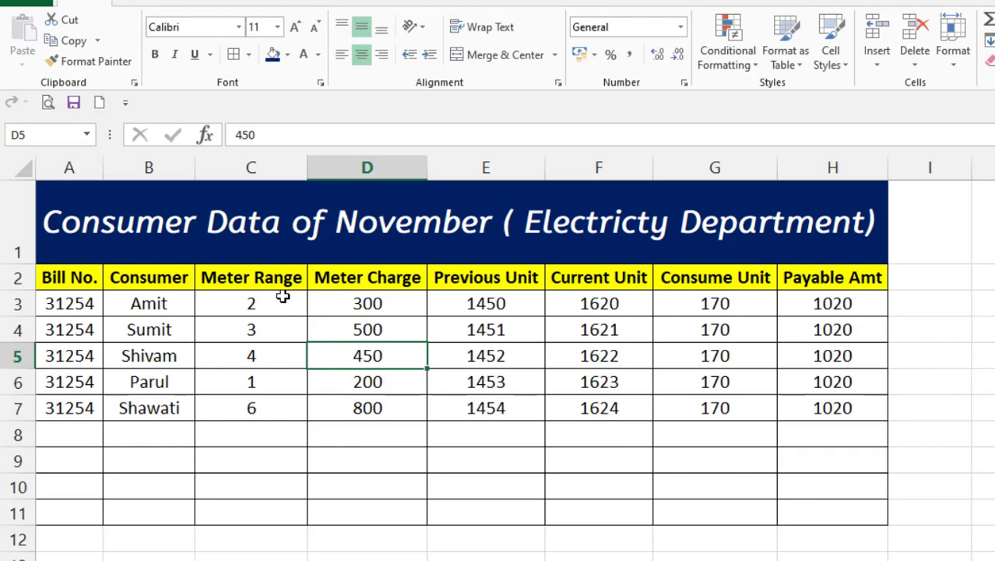
Apply the custom number format # "Kw" to the Meter Range cells C3:C11
left_click_drag(279, 299, 306, 517)
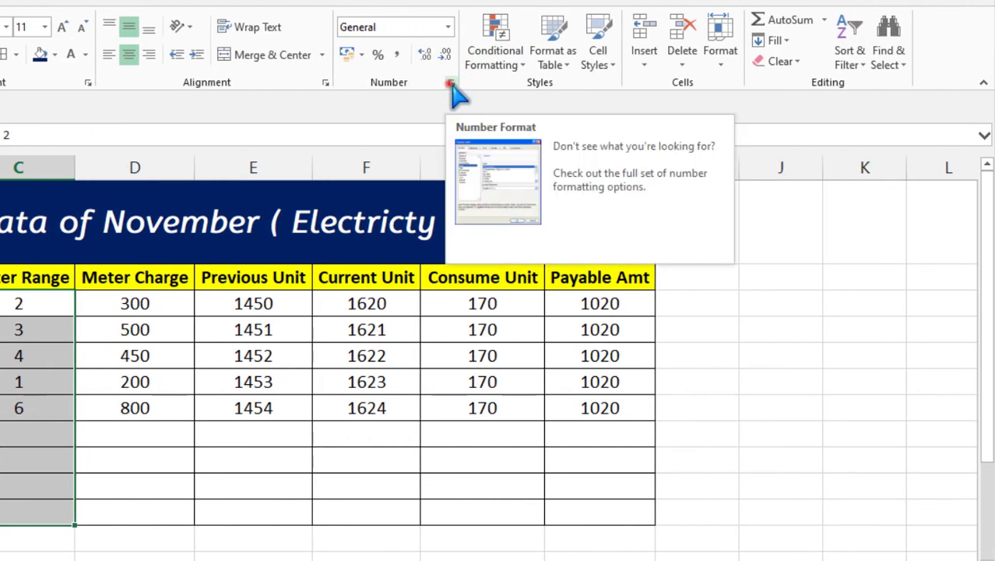
left_click(452, 84)
left_click(569, 236)
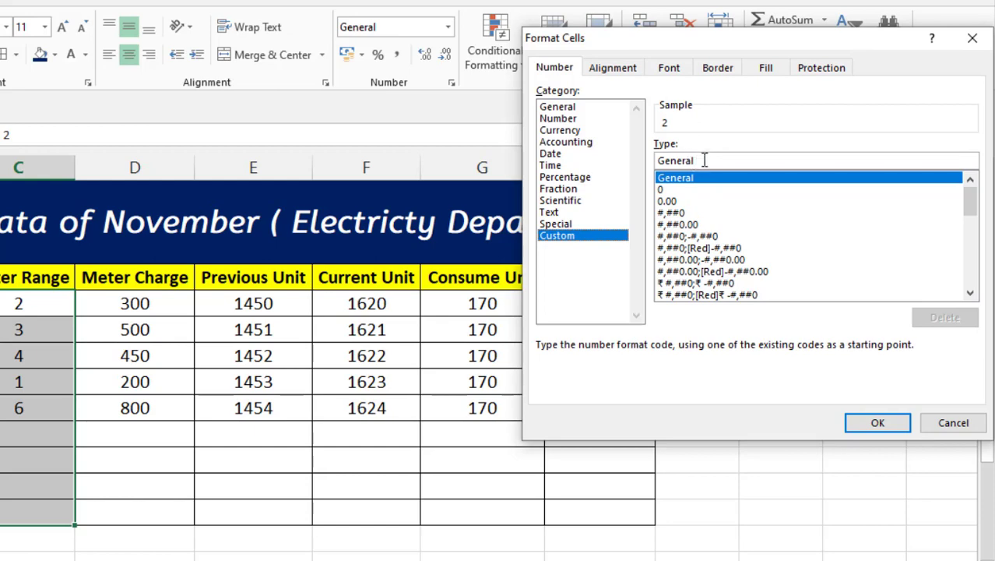
double_click(676, 160)
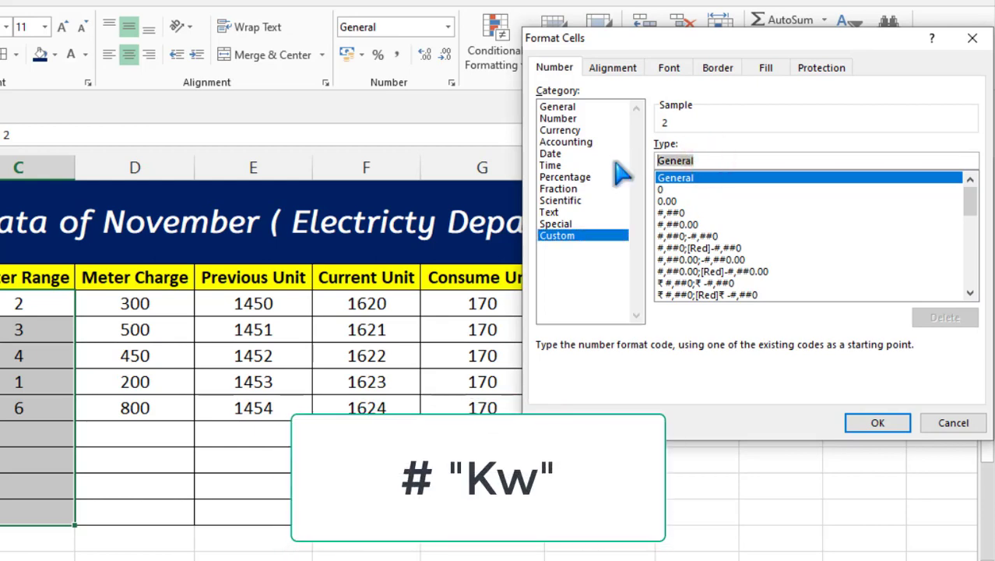
type("#")
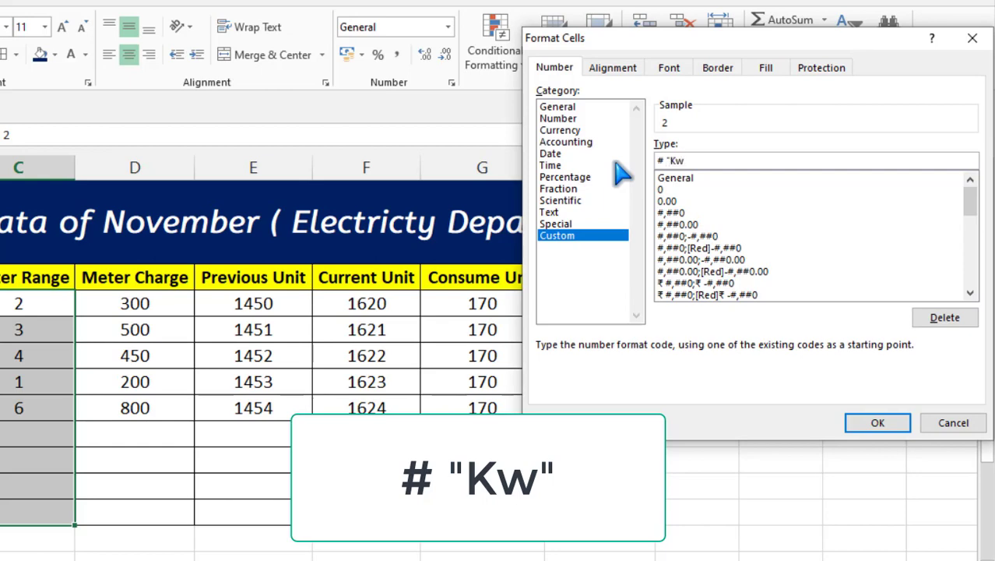
type("\"Kw\"")
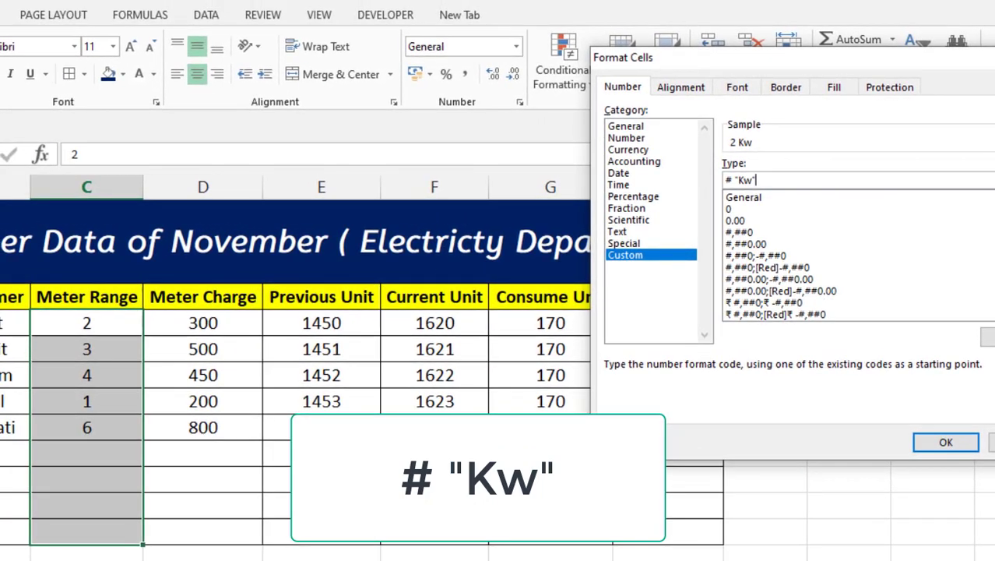
left_click(957, 440)
left_click(107, 373)
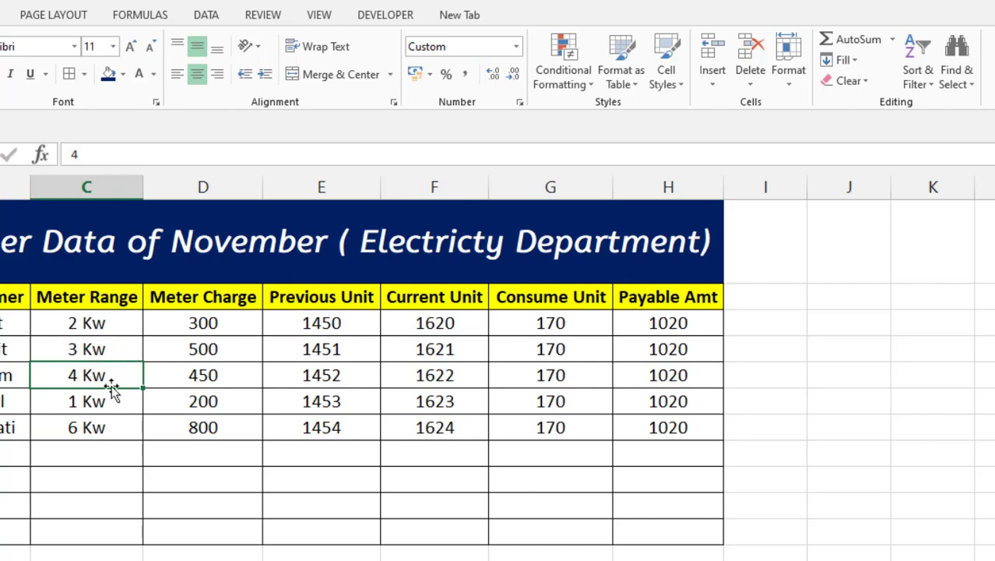
left_click(95, 324)
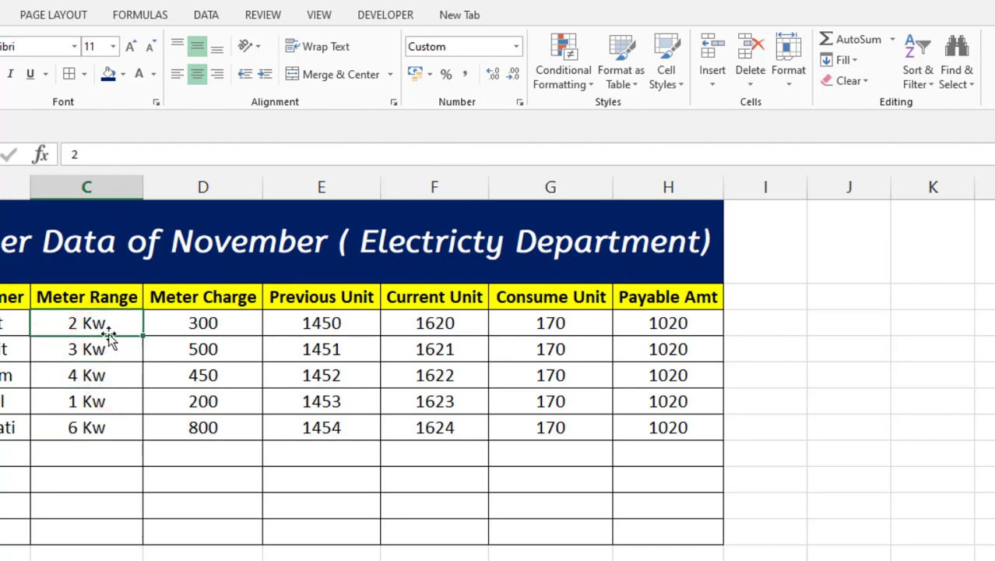
left_click(120, 376)
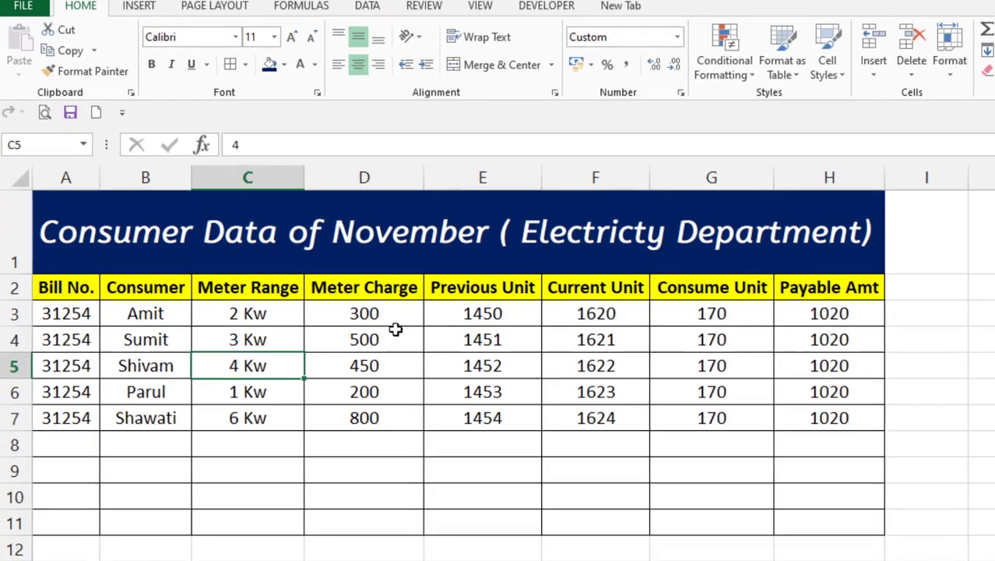
Apply the Accounting number format with the rupee symbol to the Meter Charge cells D3:D11
left_click(222, 313)
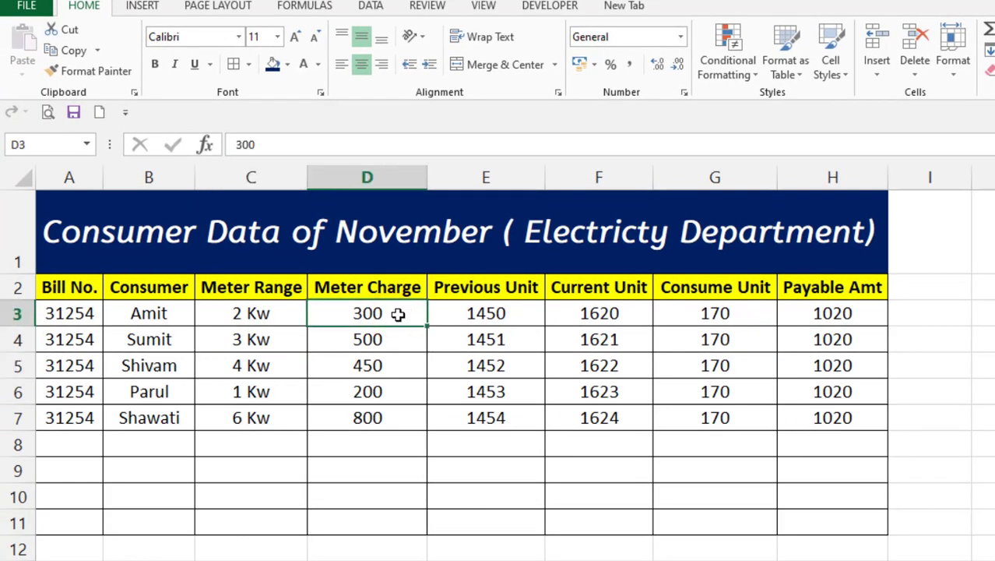
left_click_drag(399, 312, 401, 522)
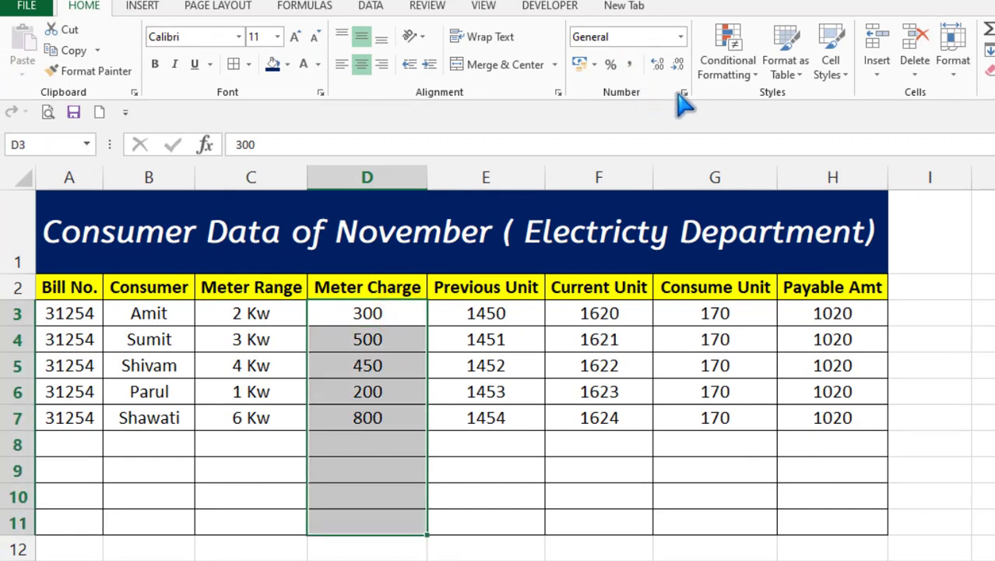
left_click(681, 37)
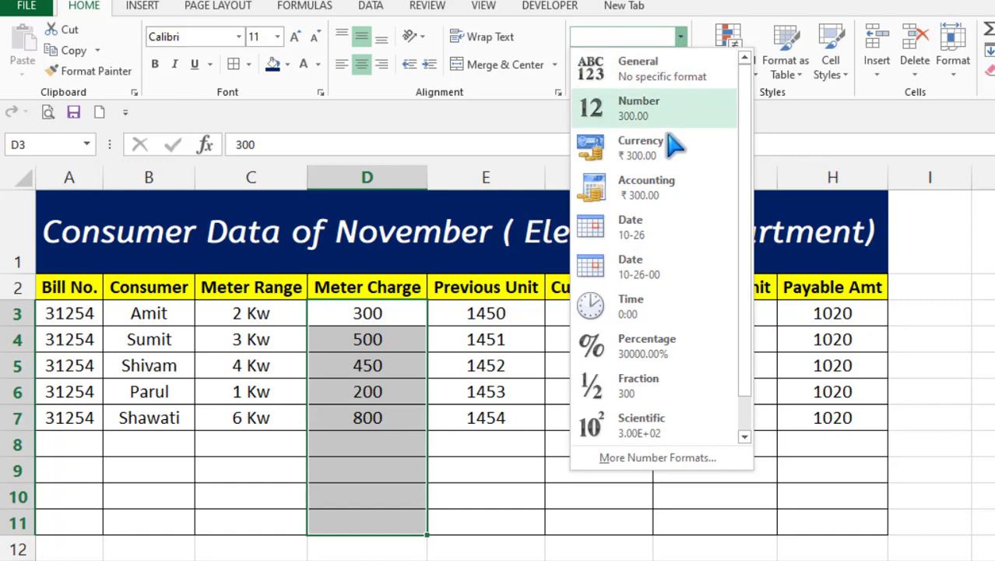
left_click(656, 195)
left_click(354, 409)
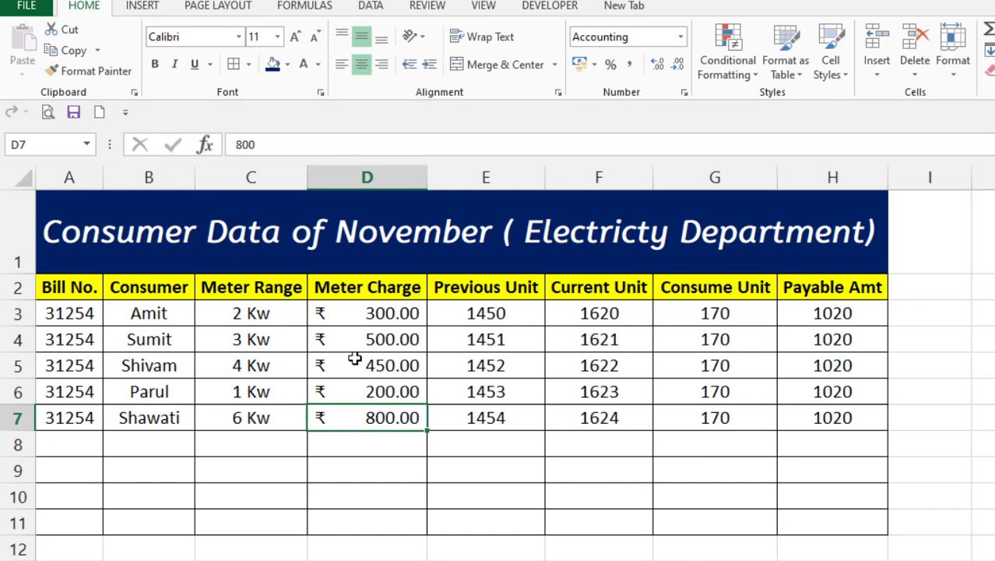
Apply the custom number format # "Ut." to the Consume Unit cells G3:G11
left_click(696, 314)
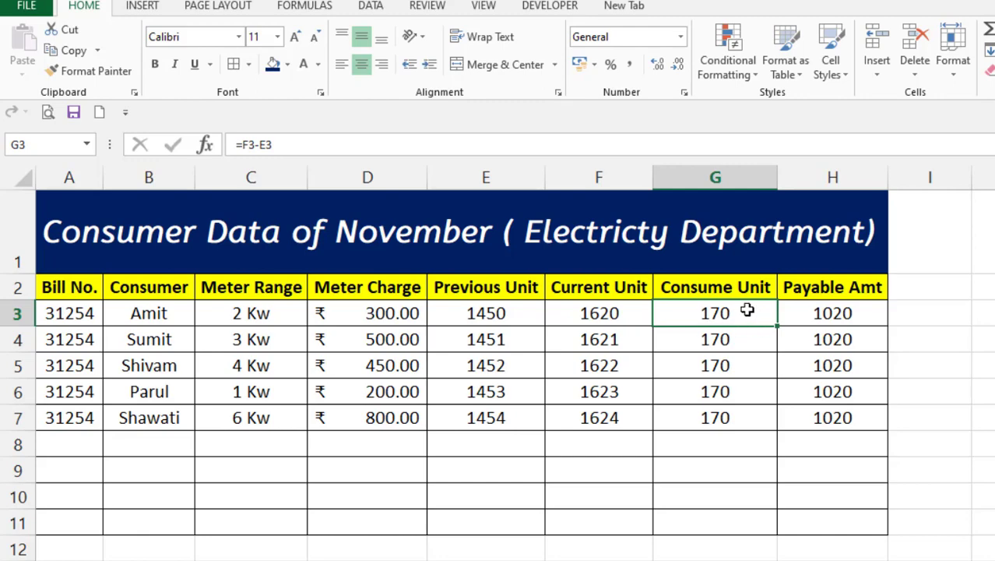
left_click_drag(746, 312, 767, 524)
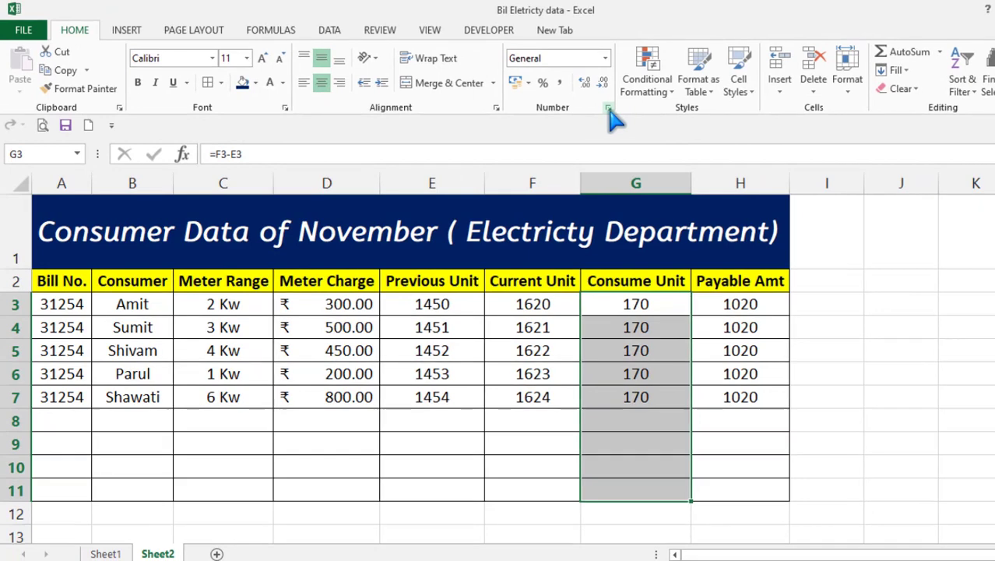
left_click(684, 92)
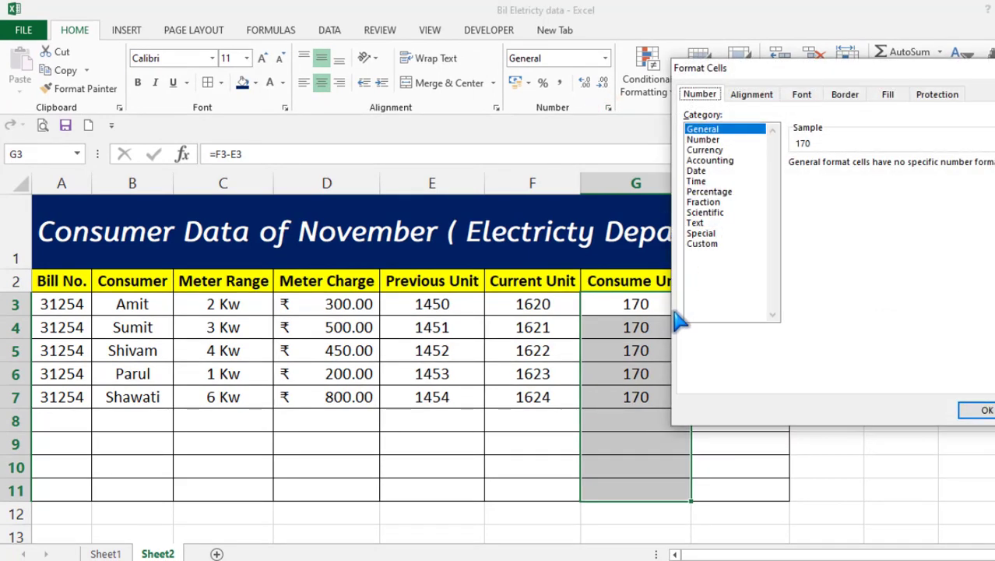
left_click(701, 243)
double_click(833, 175)
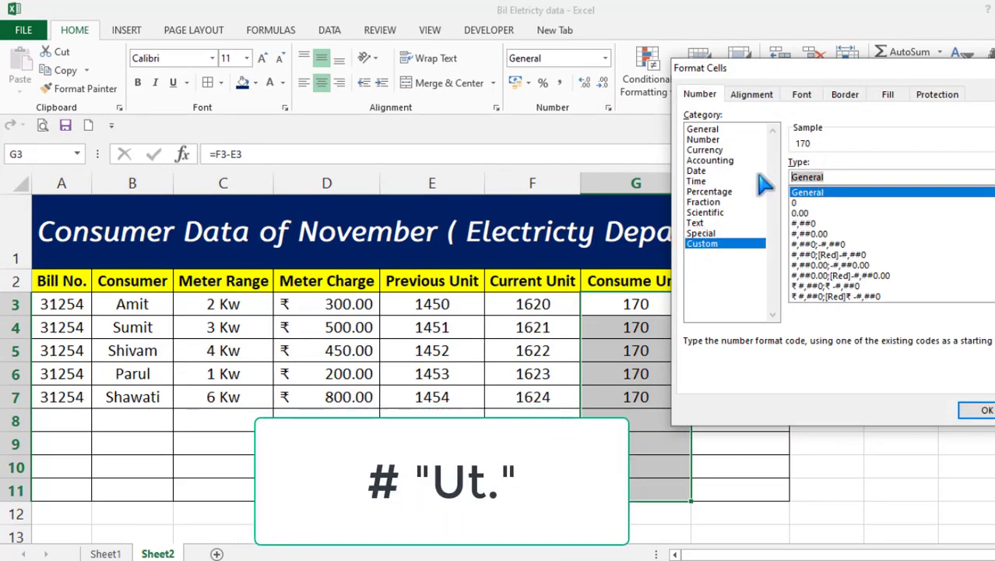
type("# \"Ut.")
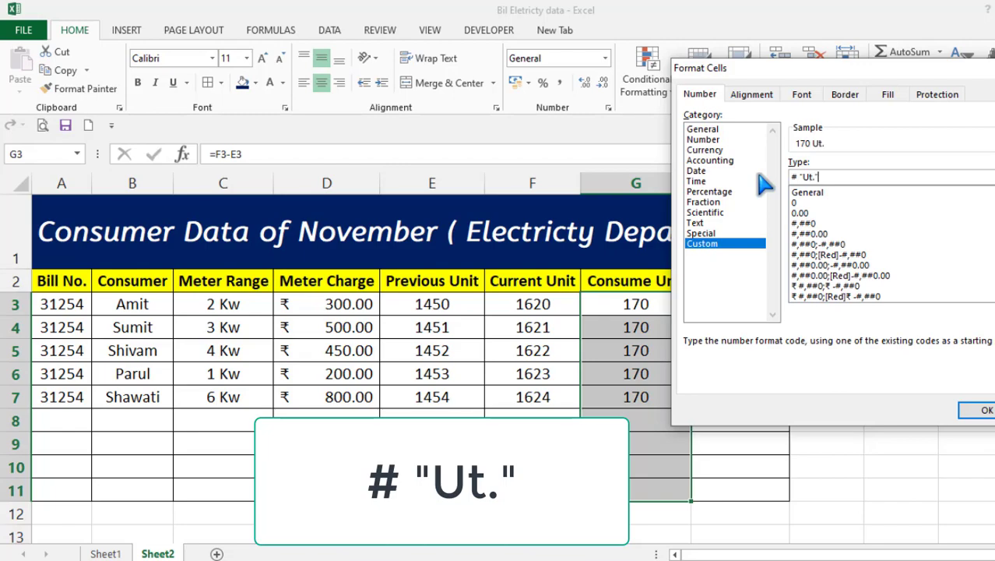
left_click(983, 412)
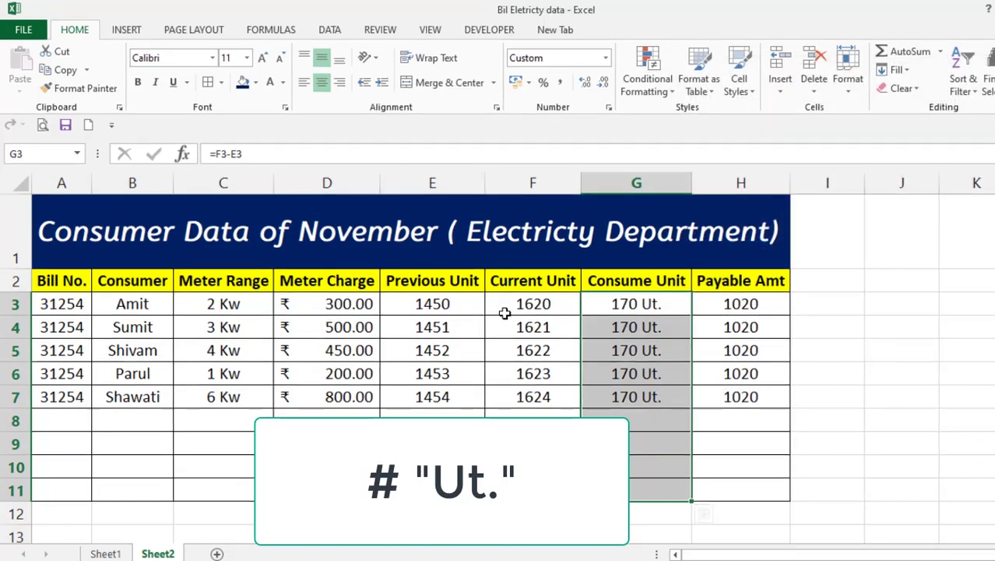
left_click(663, 377)
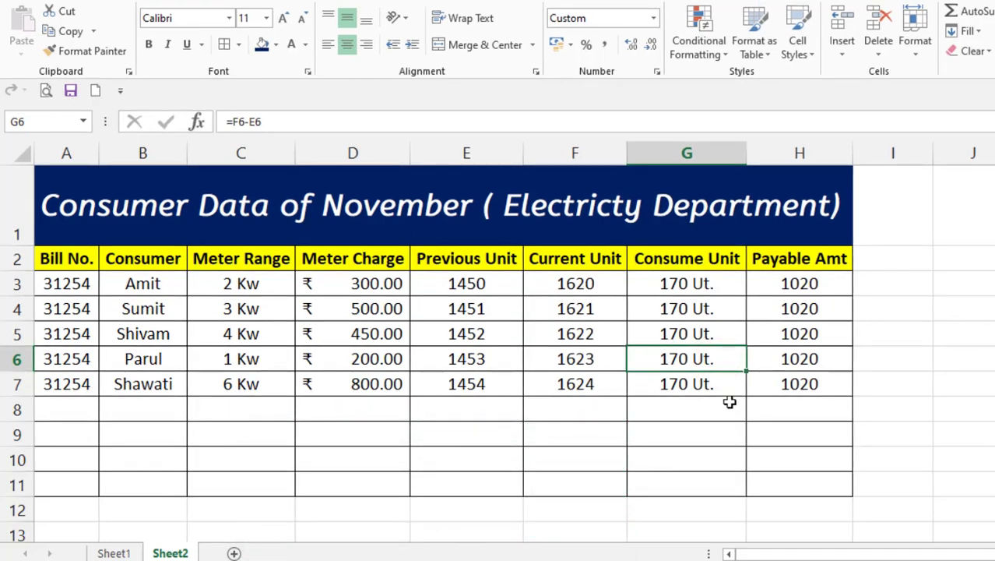
Apply the Accounting number format with the rupee symbol to the Payable Amt cells H3:H11
left_click(788, 282)
left_click_drag(809, 359, 824, 479)
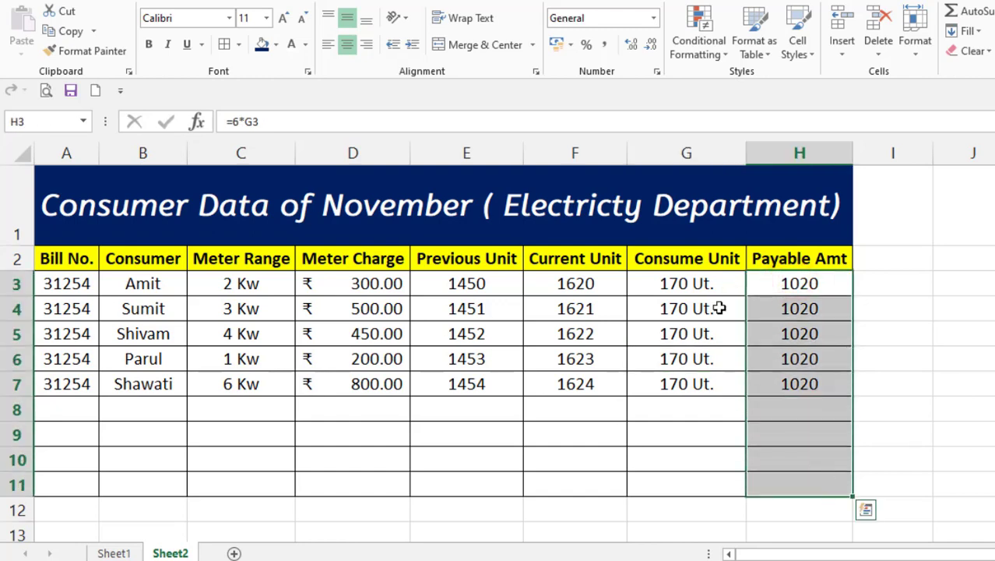
left_click(654, 17)
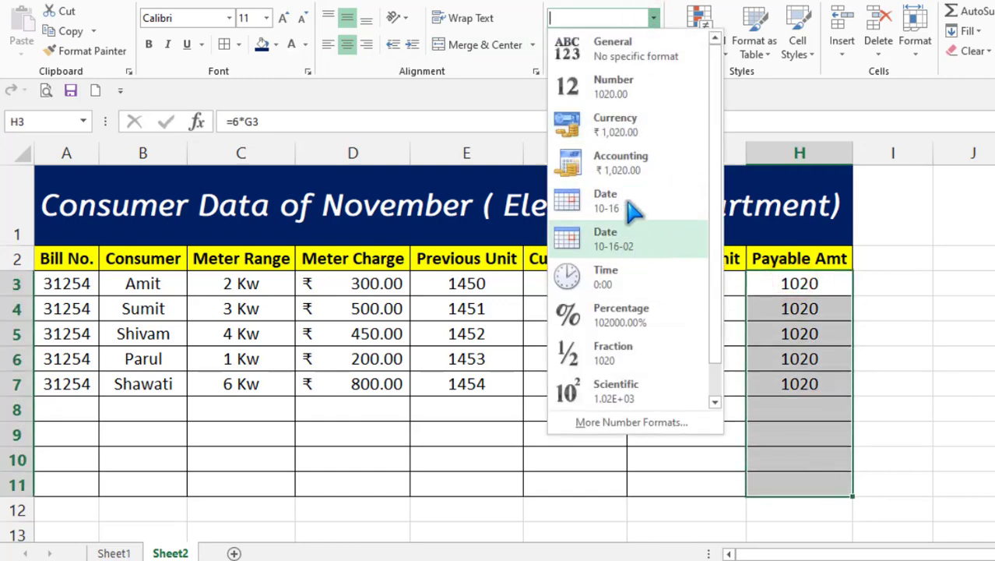
left_click(627, 163)
key("ctrl+q")
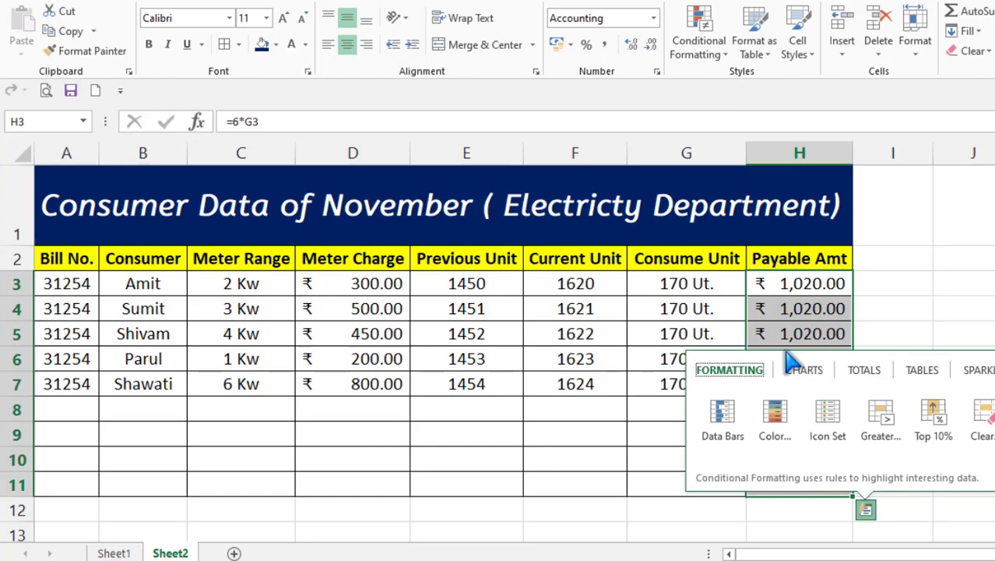
left_click(833, 304)
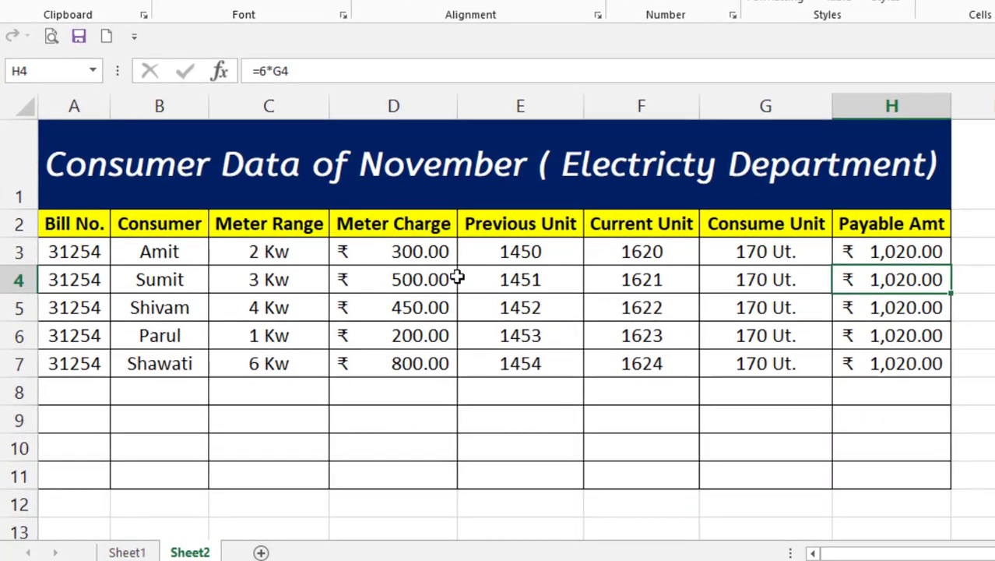
left_click(151, 196)
left_click(506, 391)
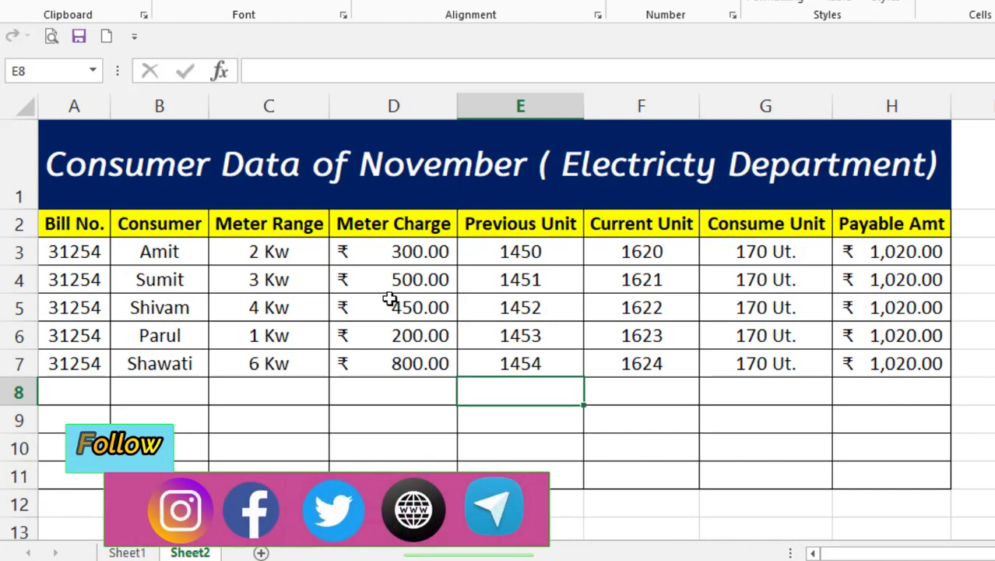
left_click(390, 299)
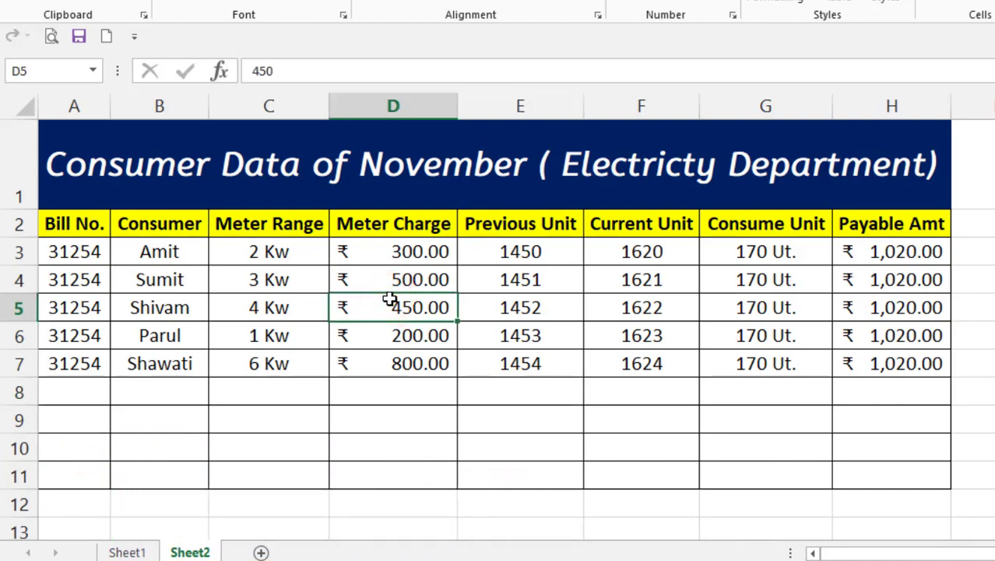